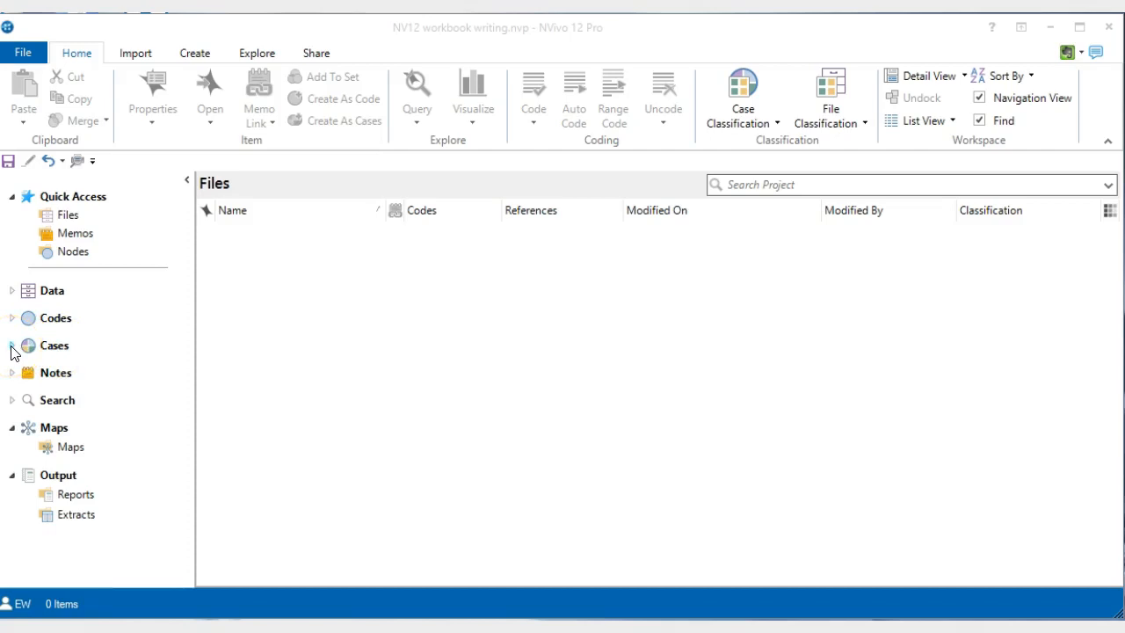
Create a new case classification named "participant demographics sheet" in Case Classifications.
click(12, 345)
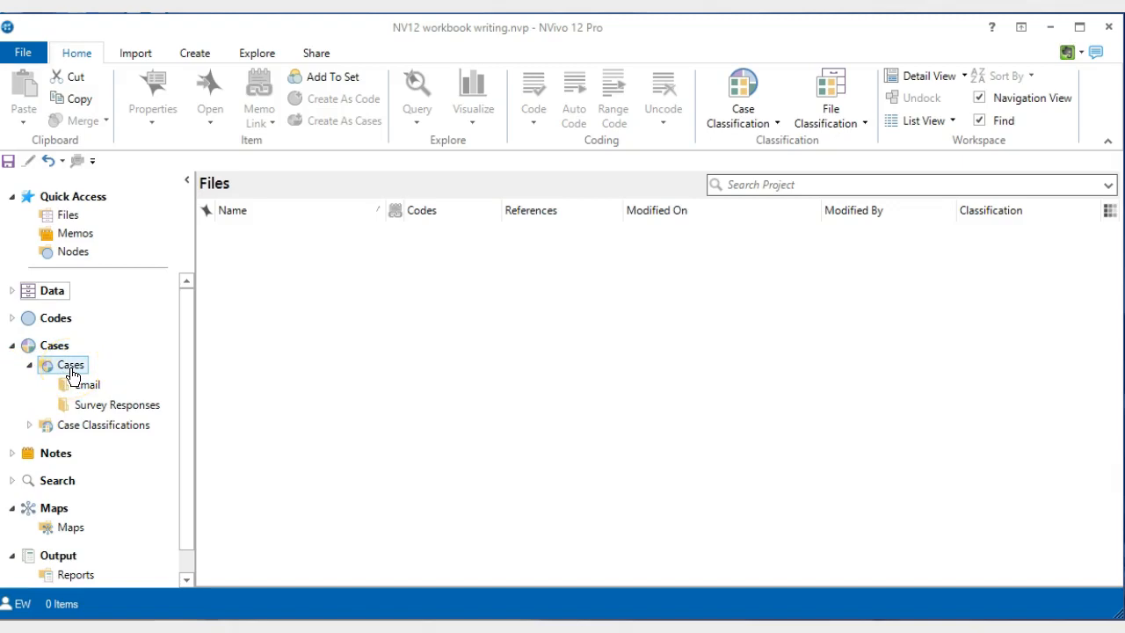
click(29, 365)
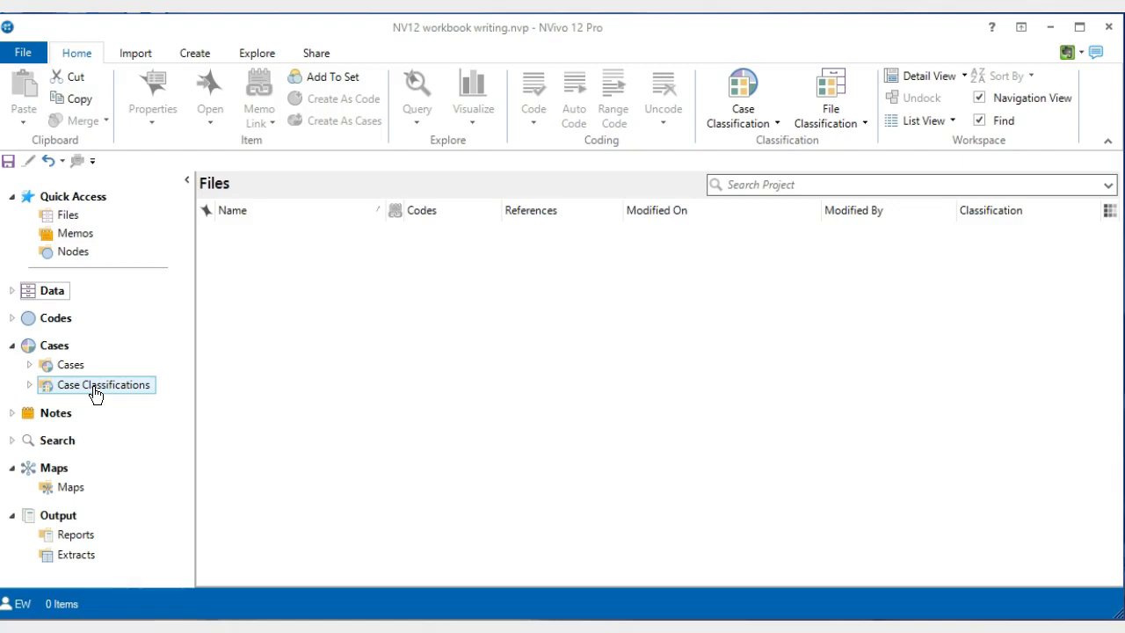
click(96, 392)
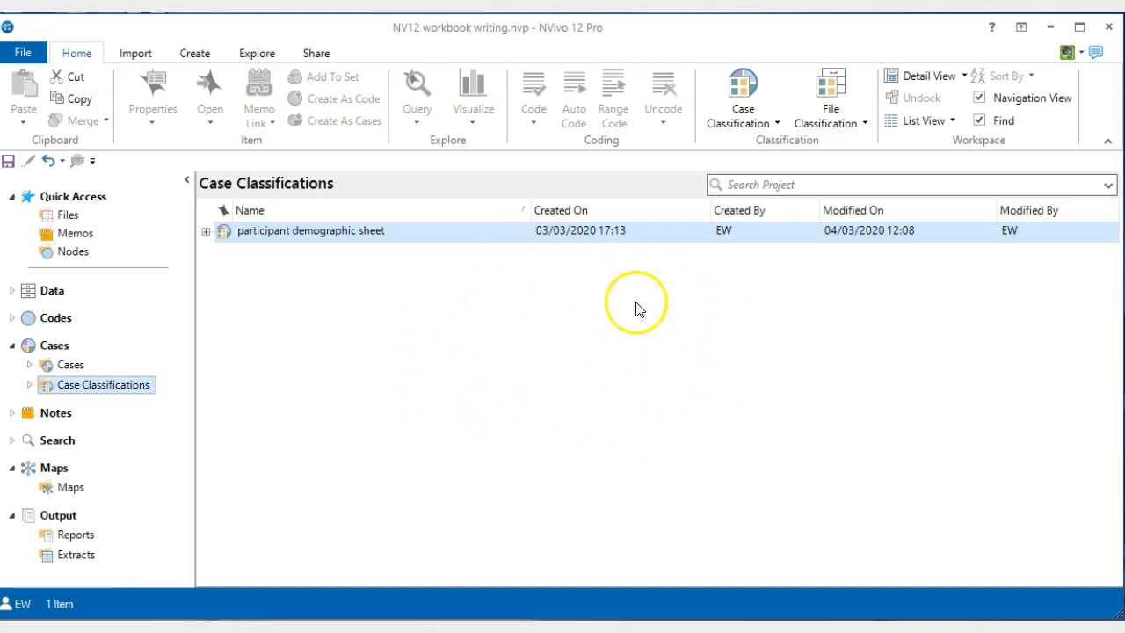
right_click(383, 288)
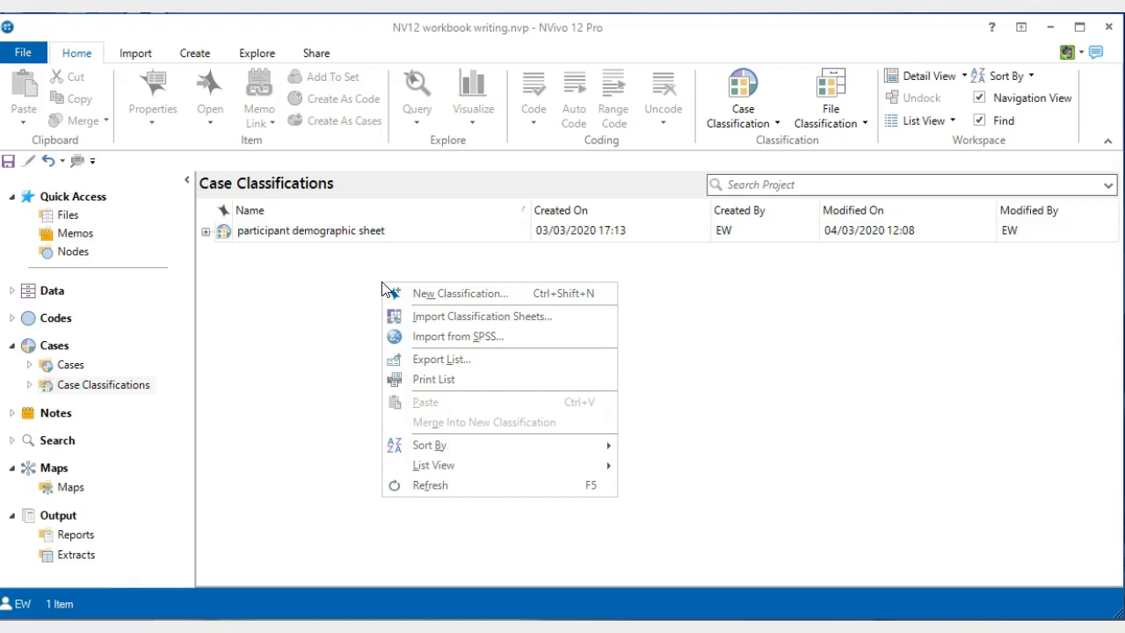
click(445, 296)
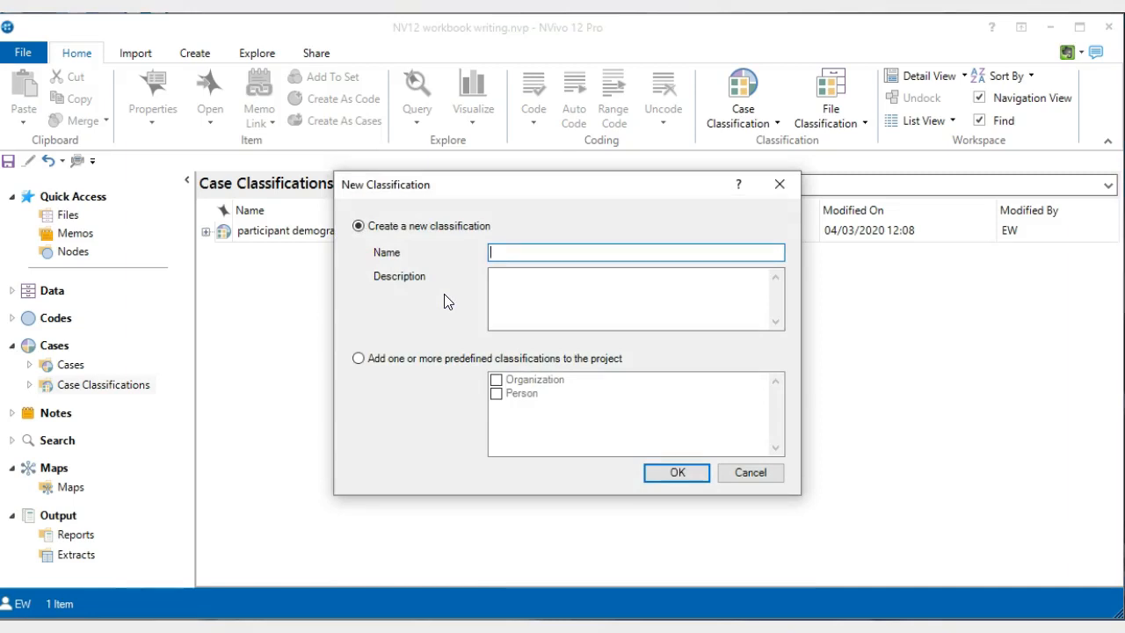
text(participant demographics sheet)
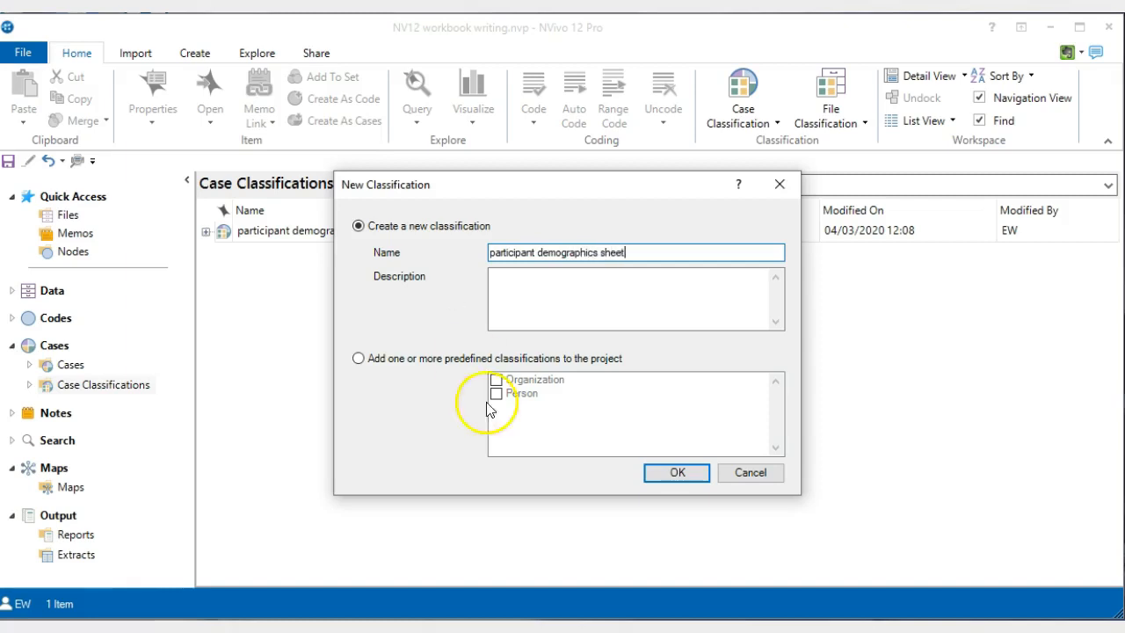
click(678, 473)
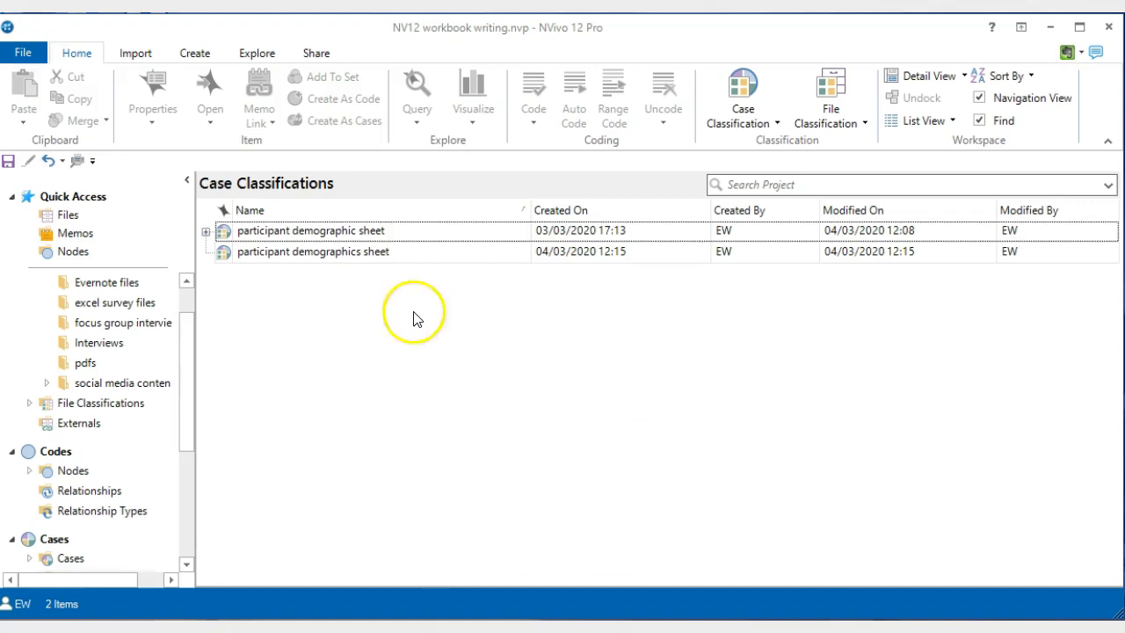
Expand the existing "participant demographic sheet" classification and examine its attributes.
click(339, 233)
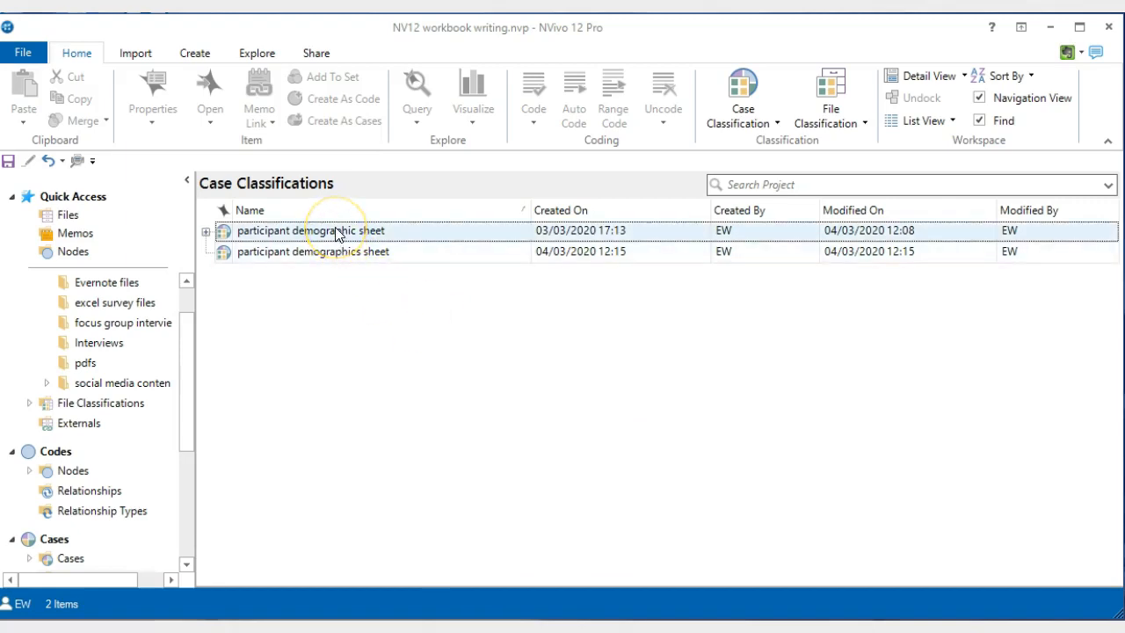
click(205, 234)
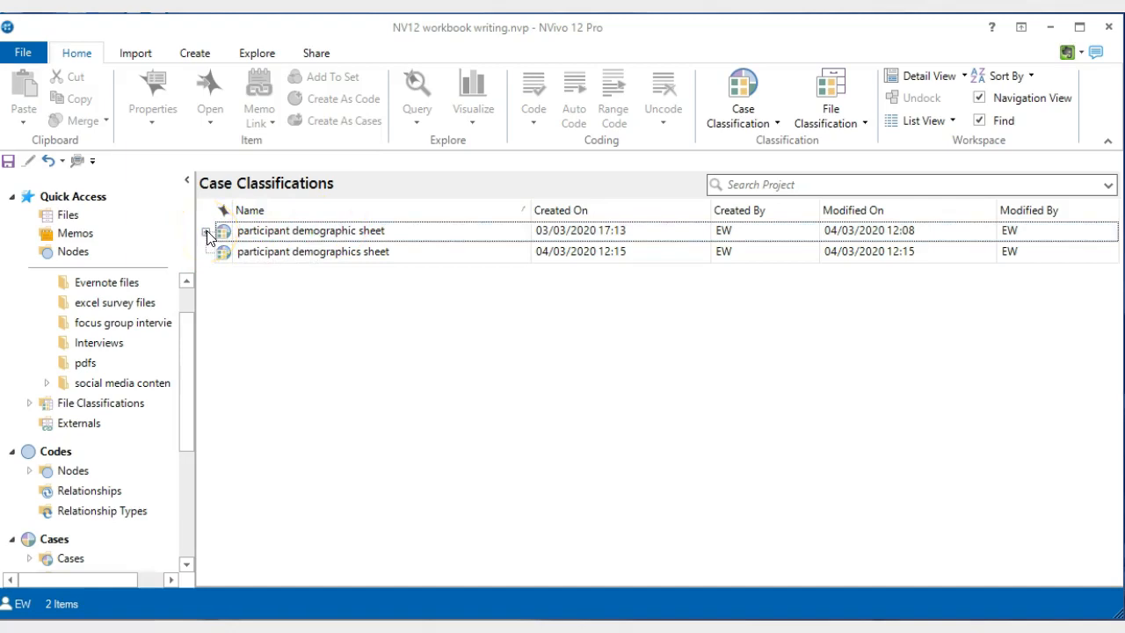
click(231, 253)
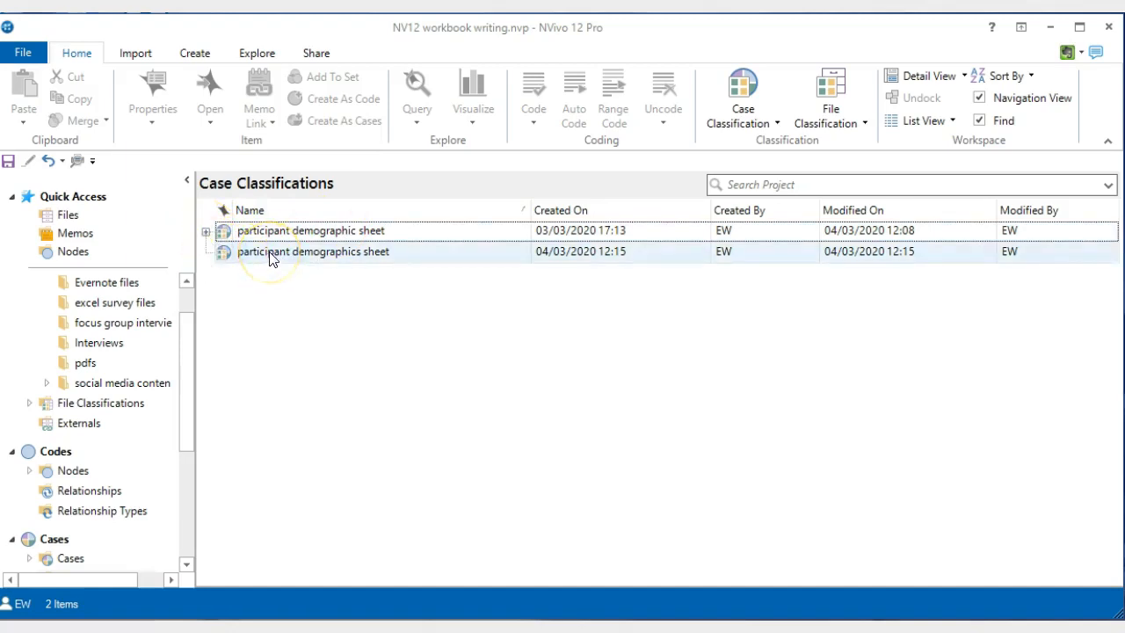
click(205, 234)
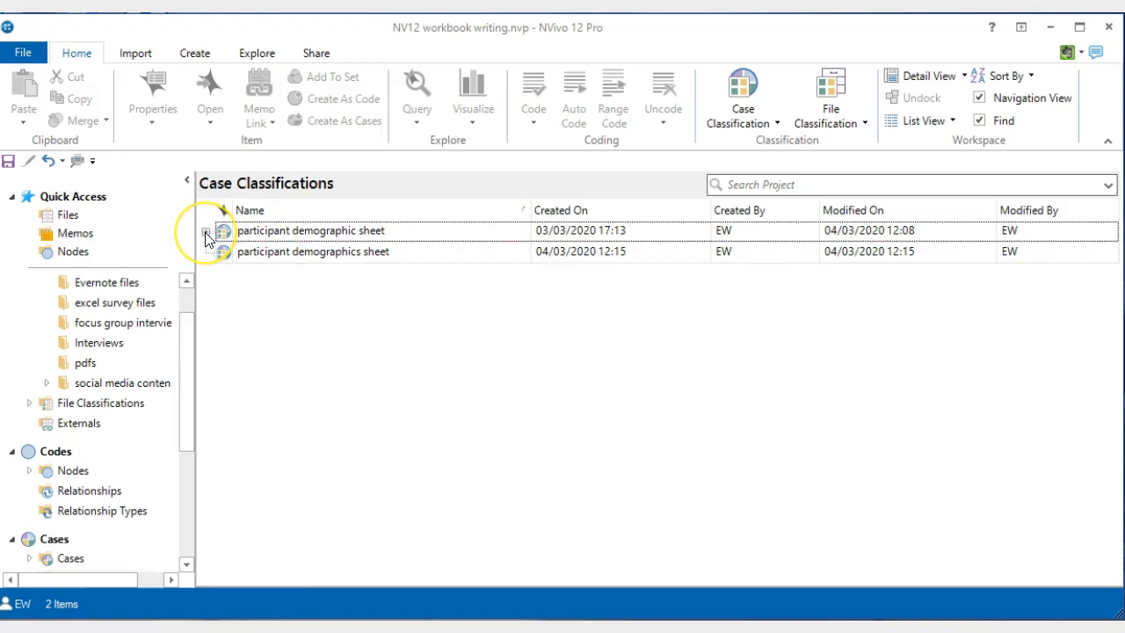
click(205, 233)
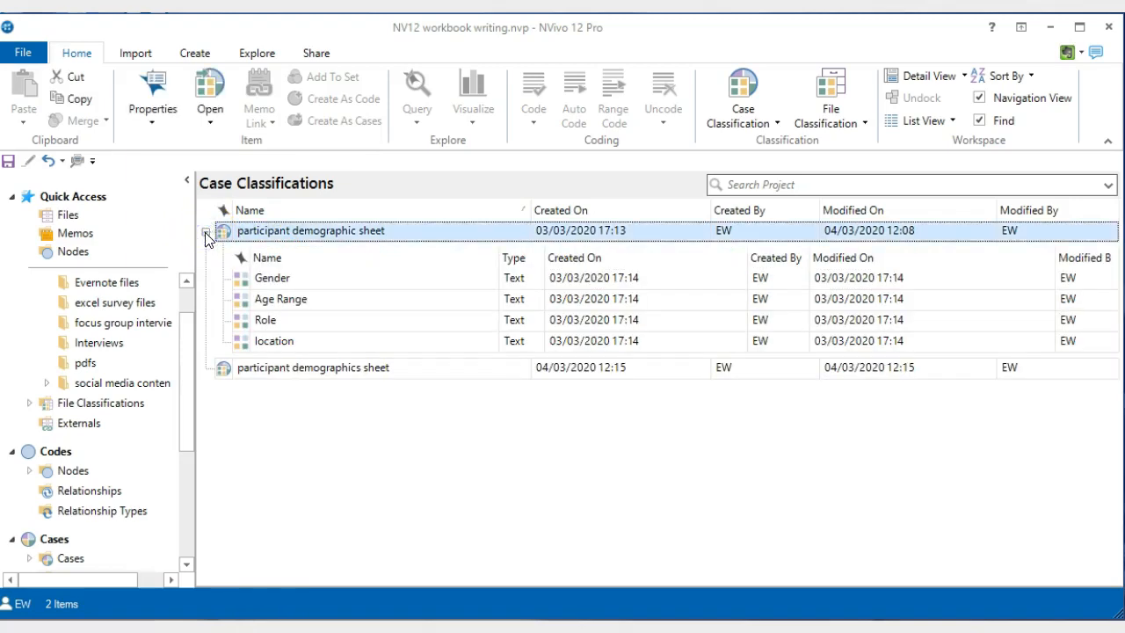
click(253, 281)
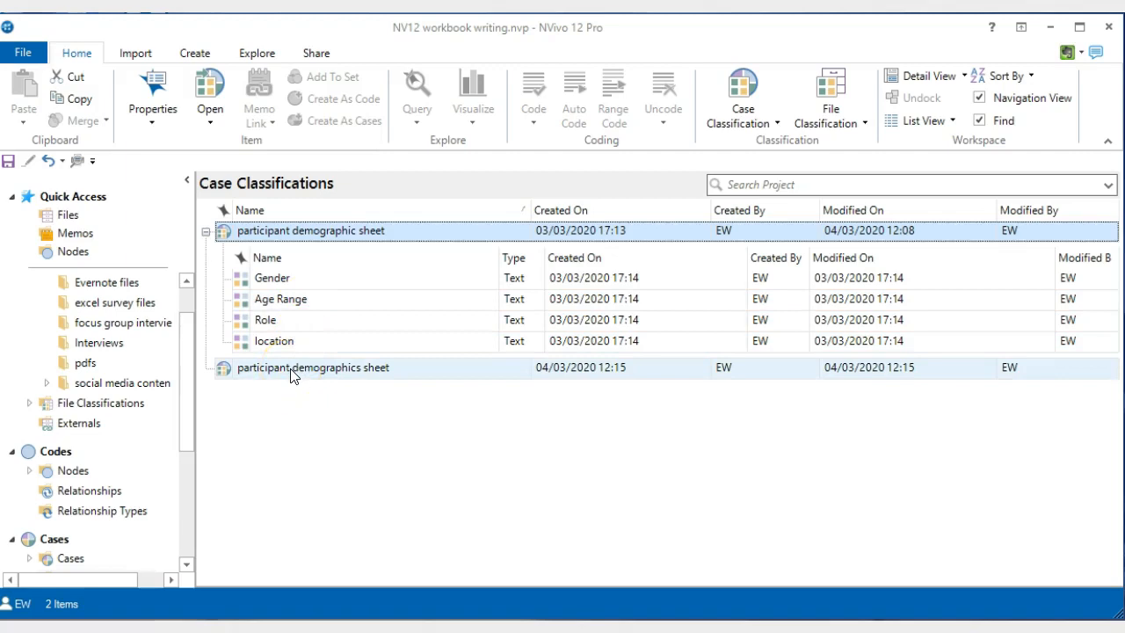
drag(266, 320, 243, 309)
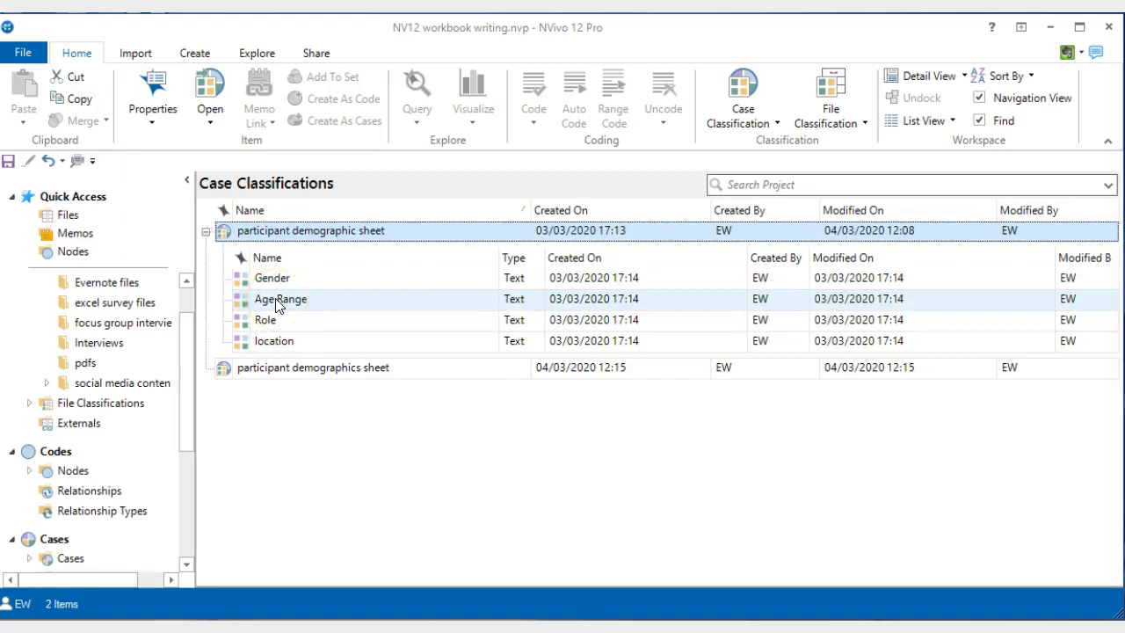
Start a new text attribute named "gender" in the "participant demographics sheet" classification.
click(267, 375)
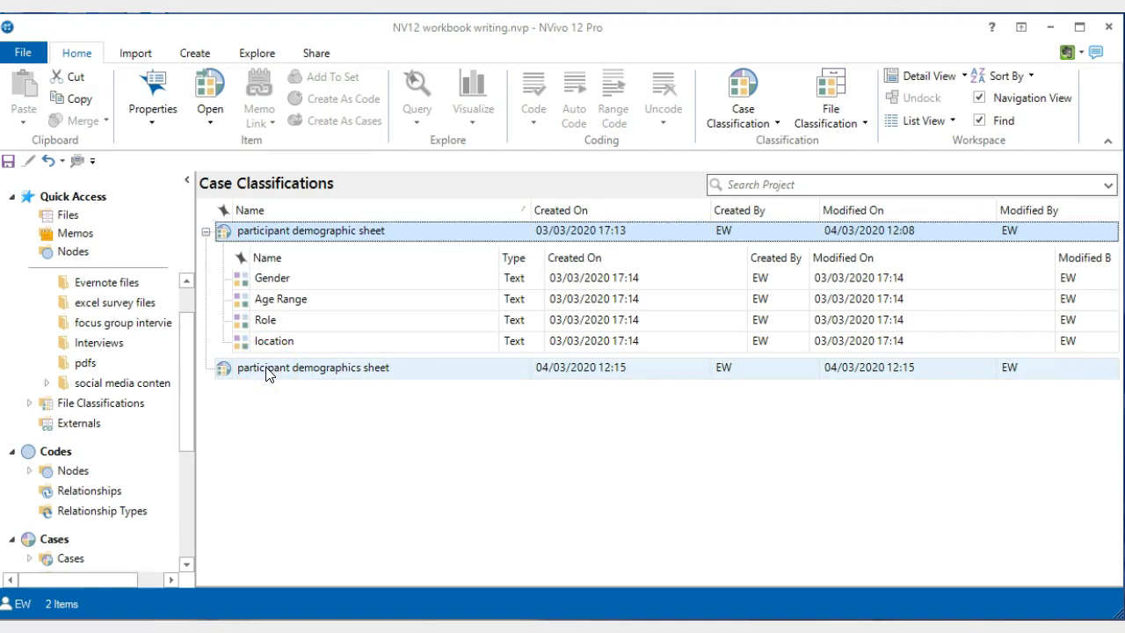
right_click(267, 374)
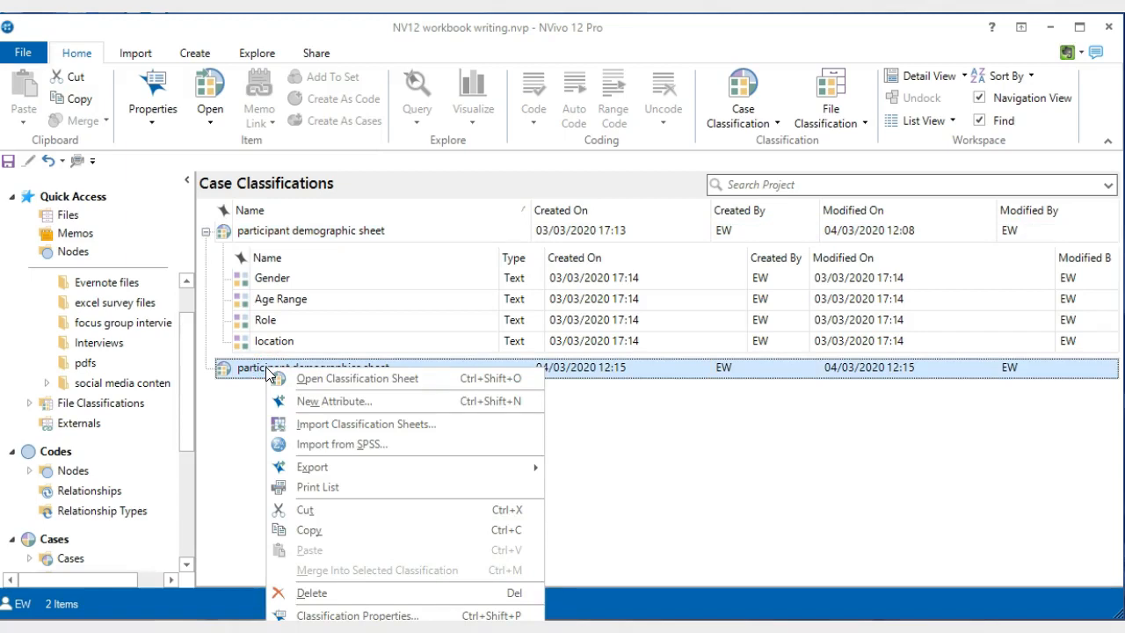
click(327, 402)
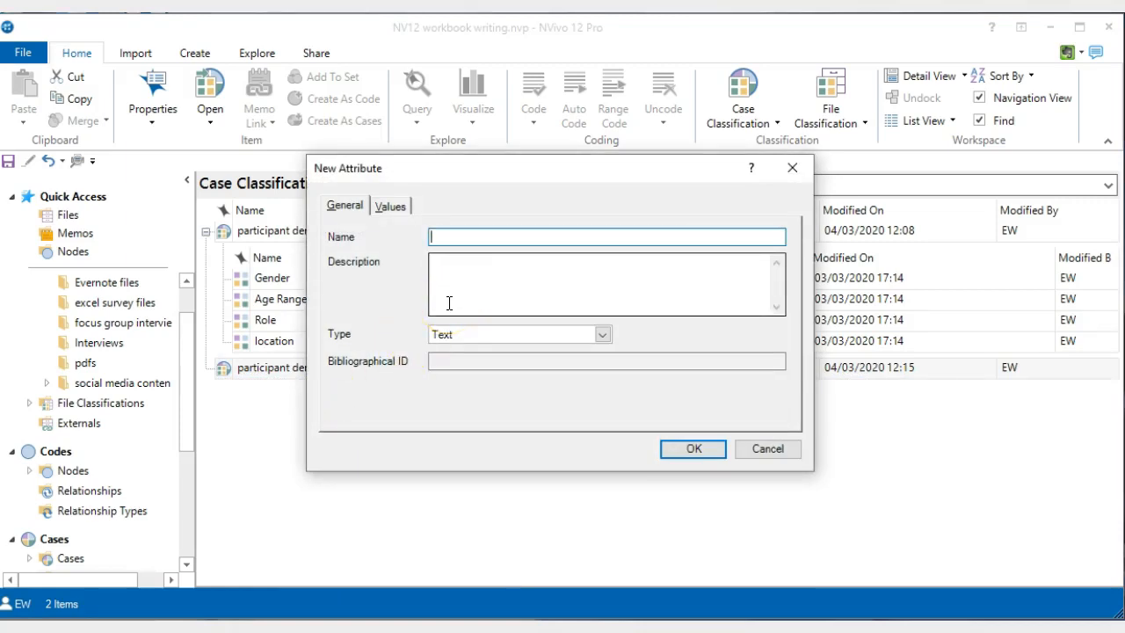
text(gender)
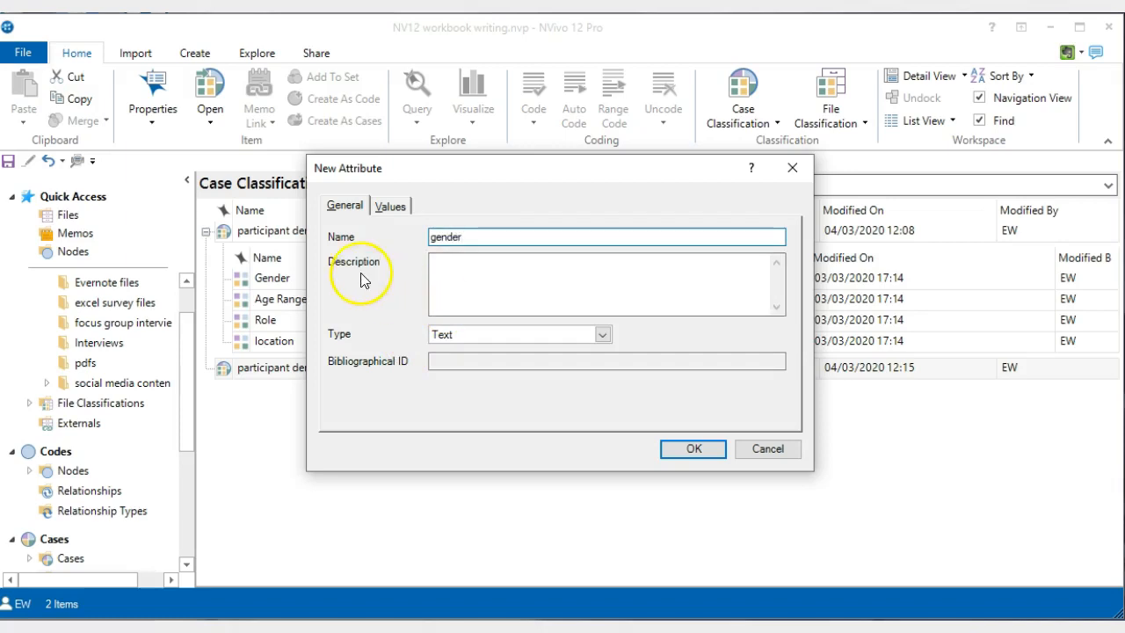
Add the values Male and Female to the gender attribute and create it.
click(390, 208)
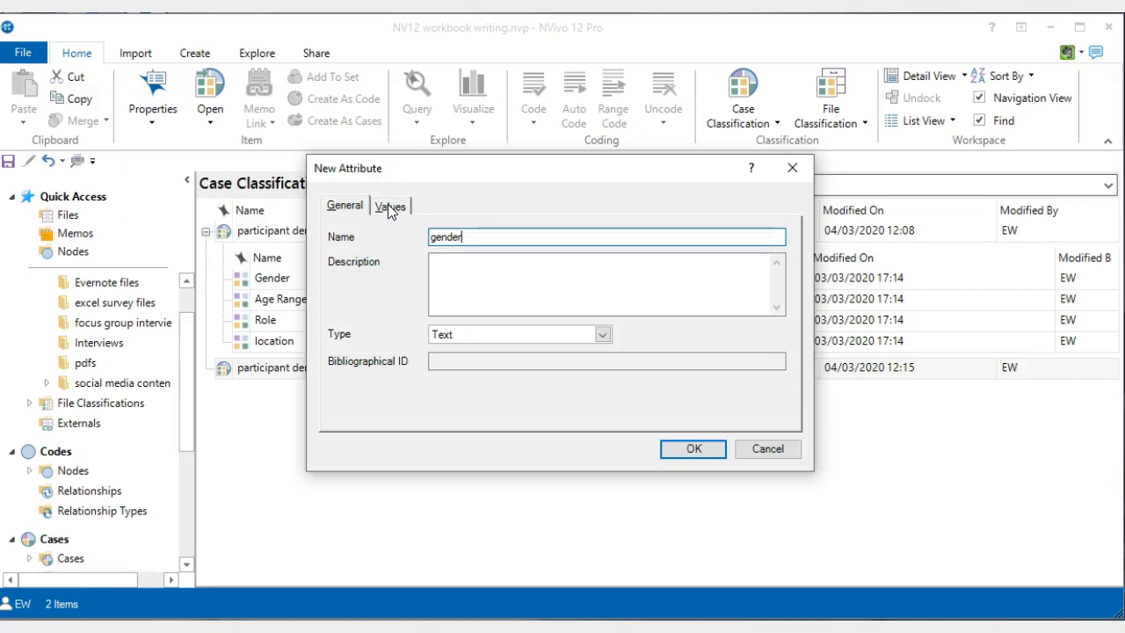
click(388, 207)
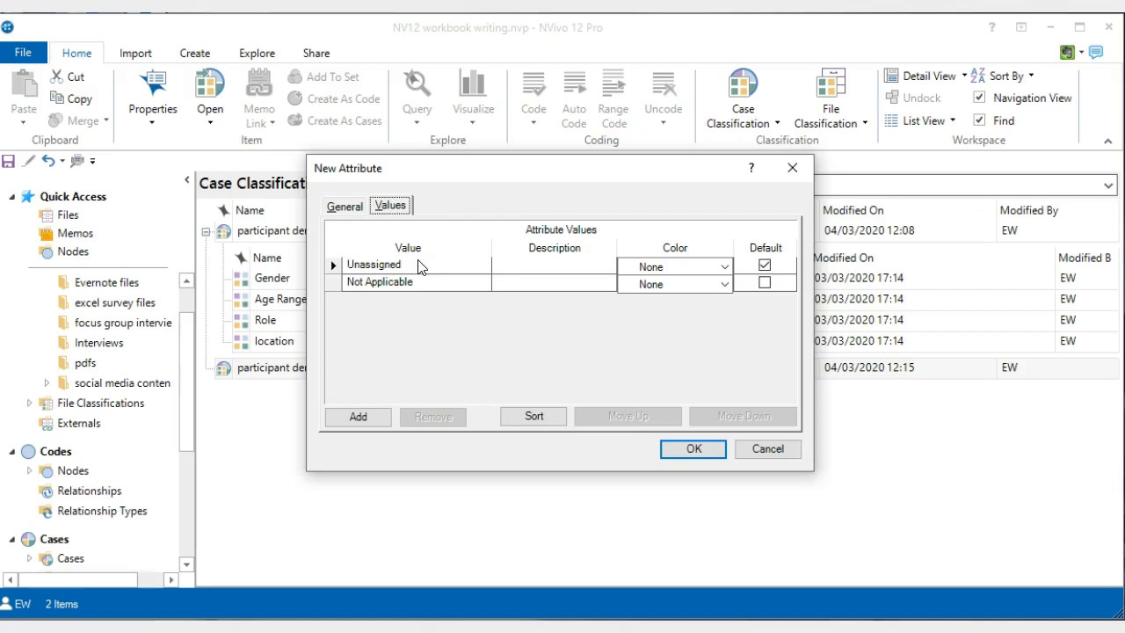
click(403, 283)
click(370, 419)
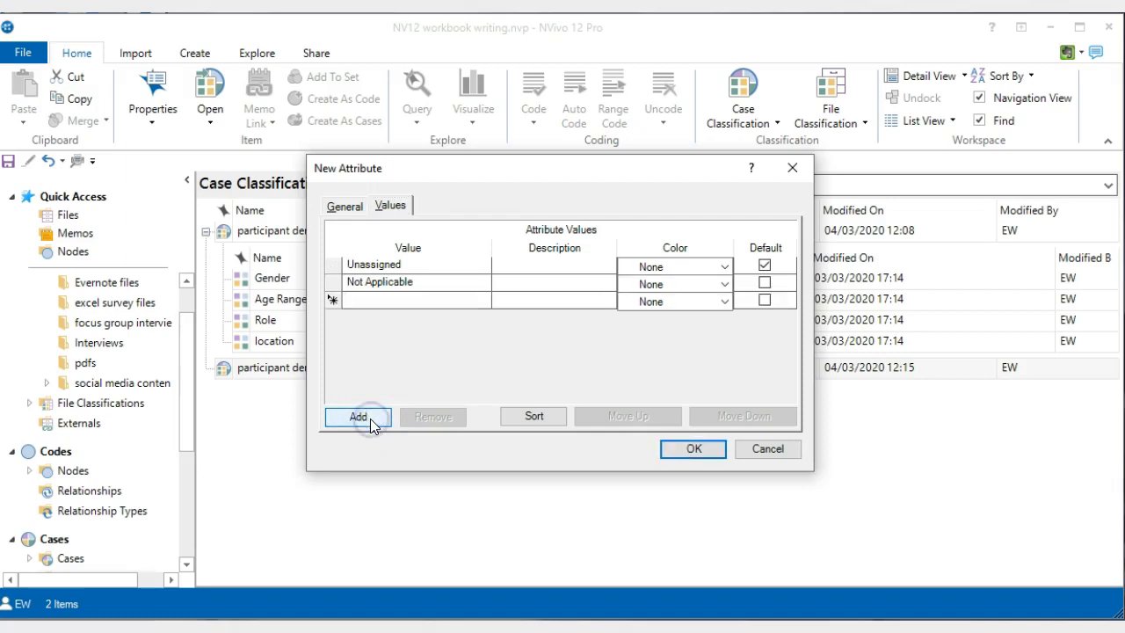
text(Male)
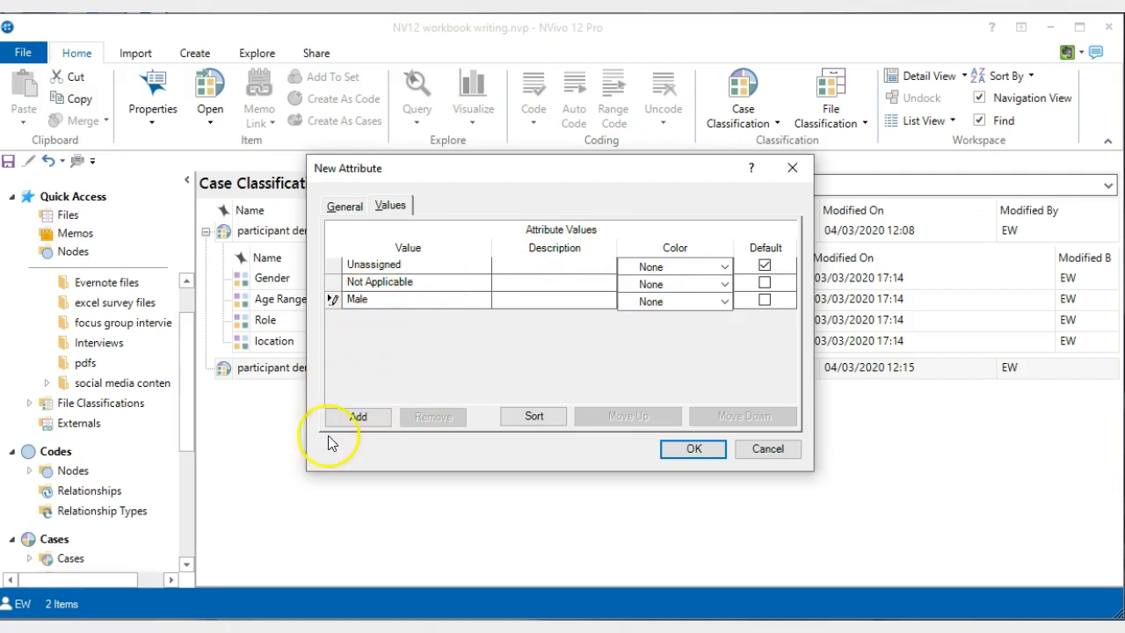
click(356, 419)
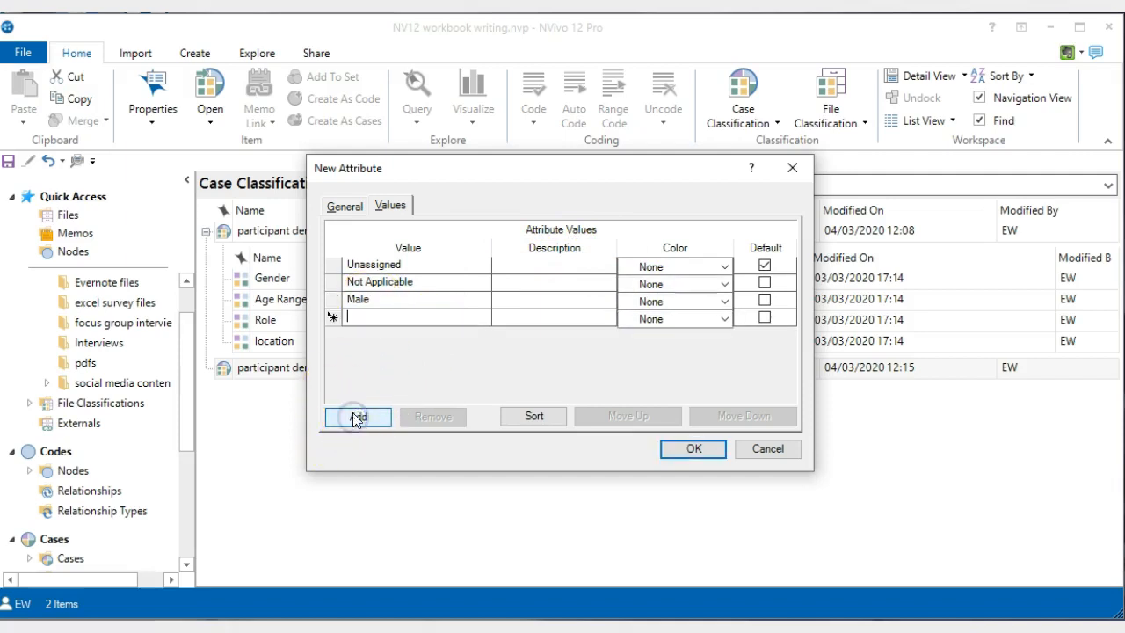
text(Female)
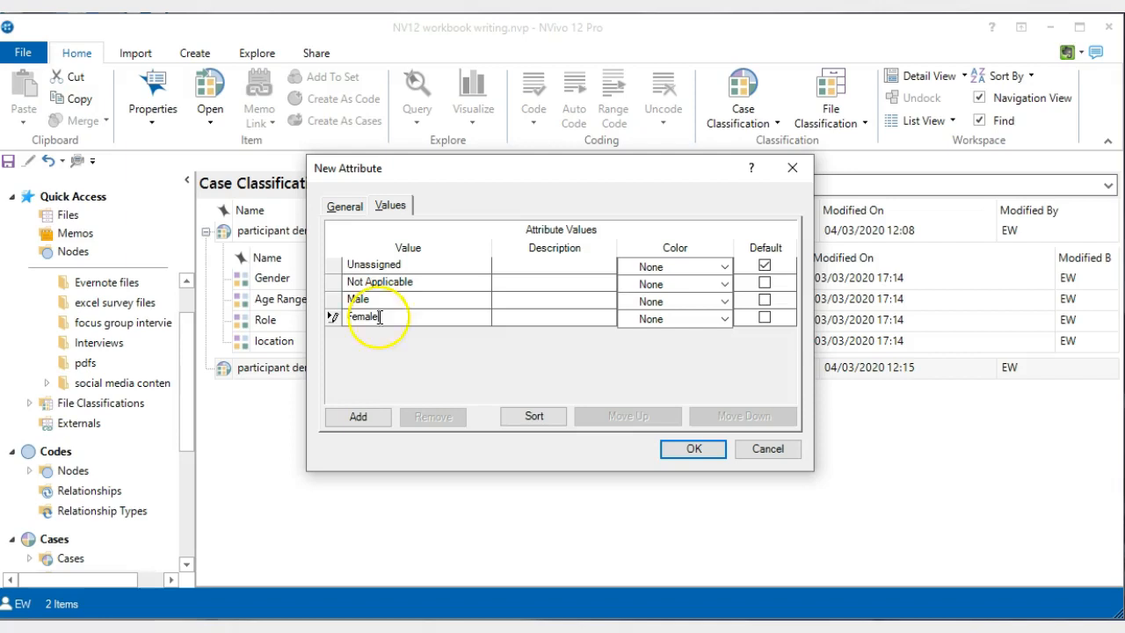
click(690, 450)
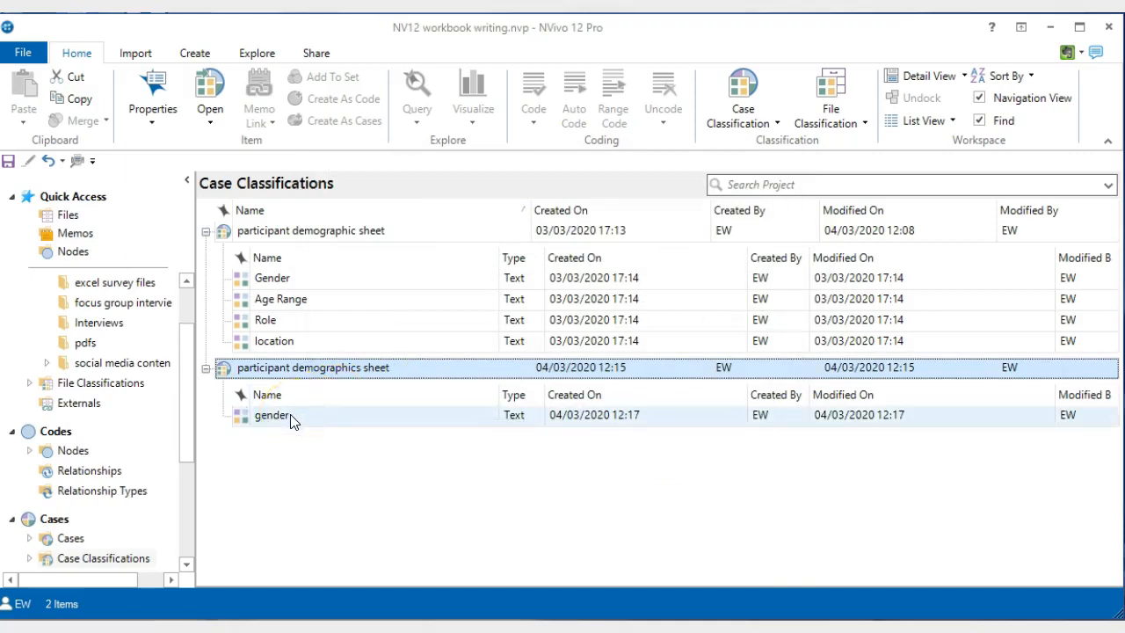
Delete the Gender attribute from the older "participant demographic sheet" classification.
click(373, 367)
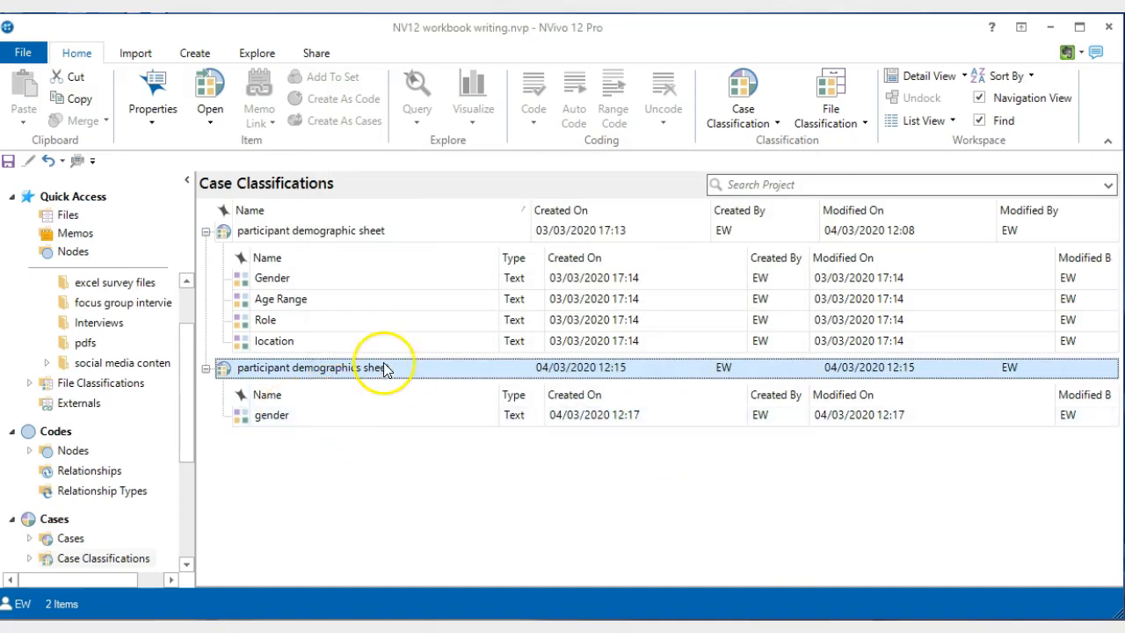
click(372, 373)
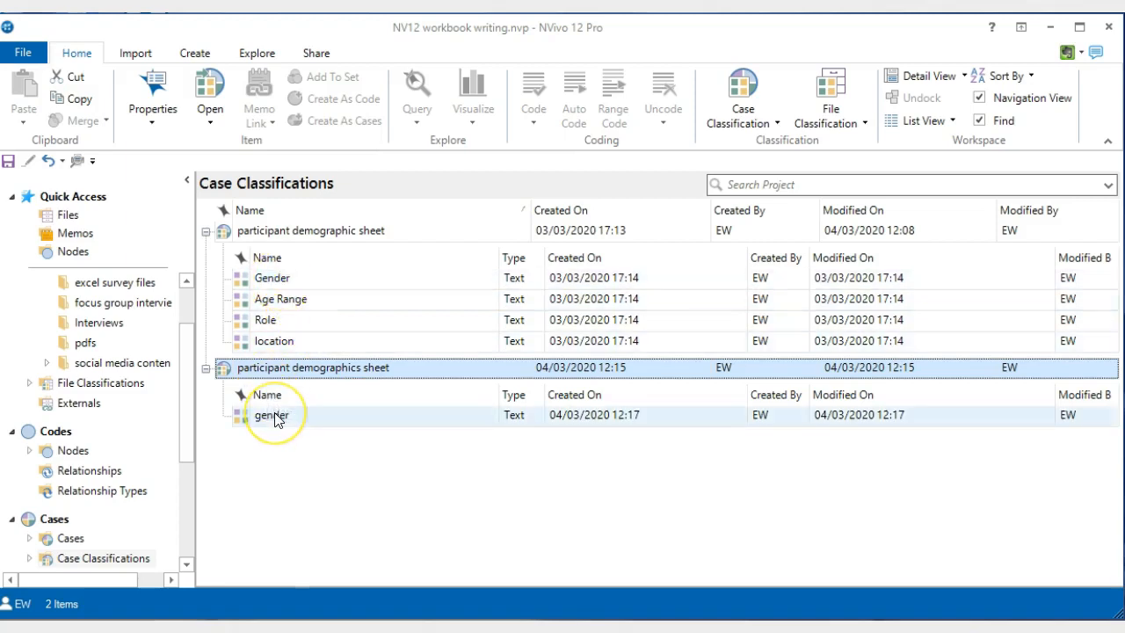
right_click(277, 279)
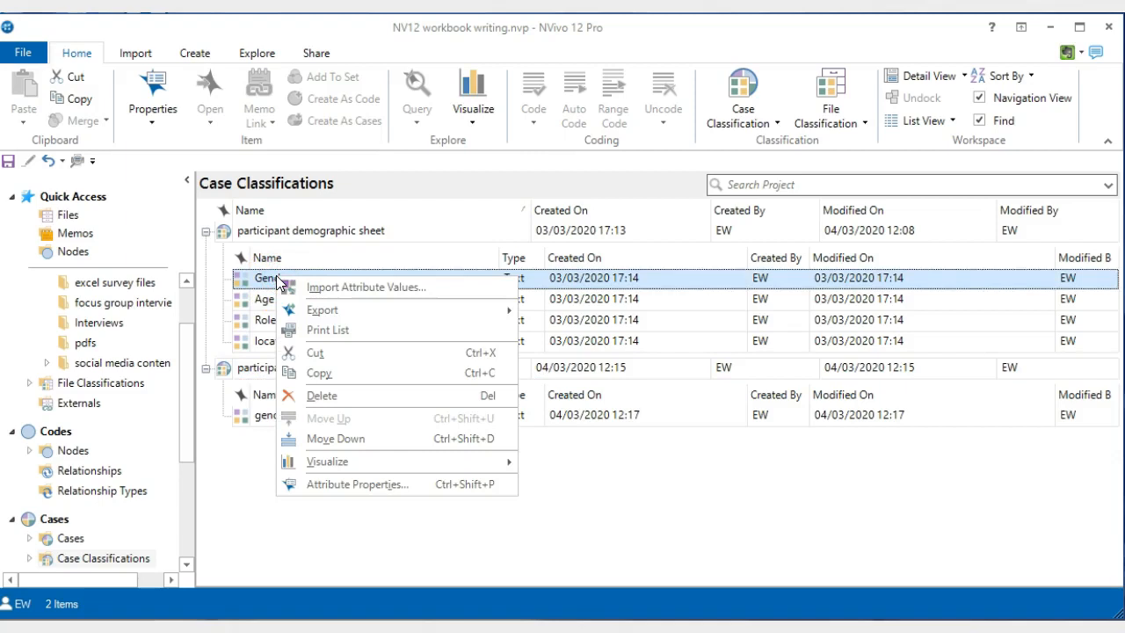
click(327, 398)
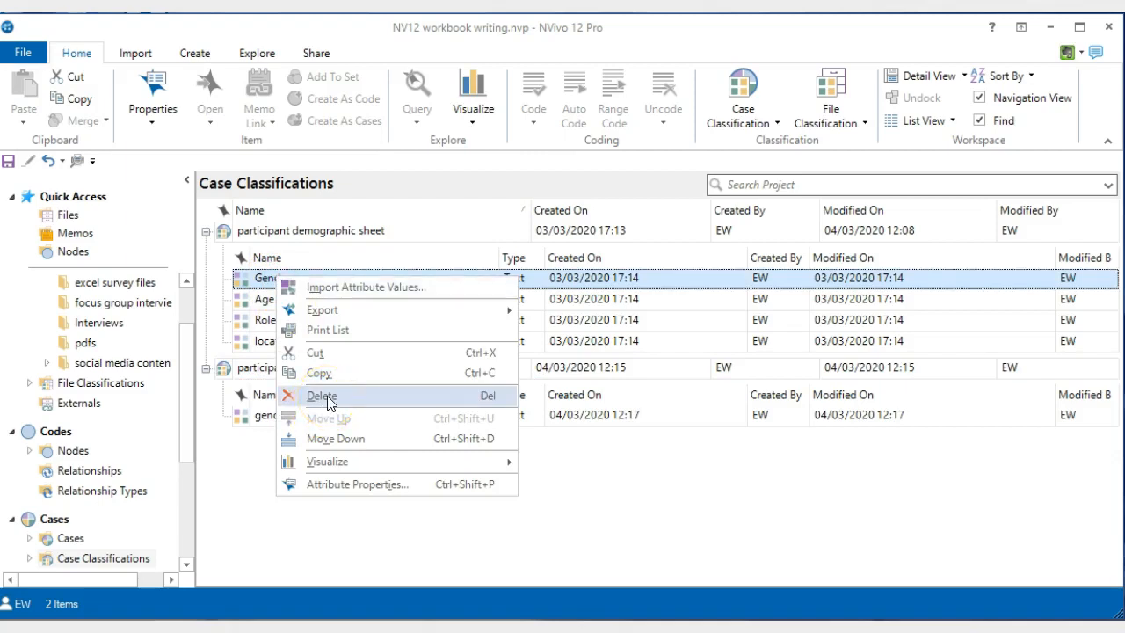
click(329, 400)
click(607, 413)
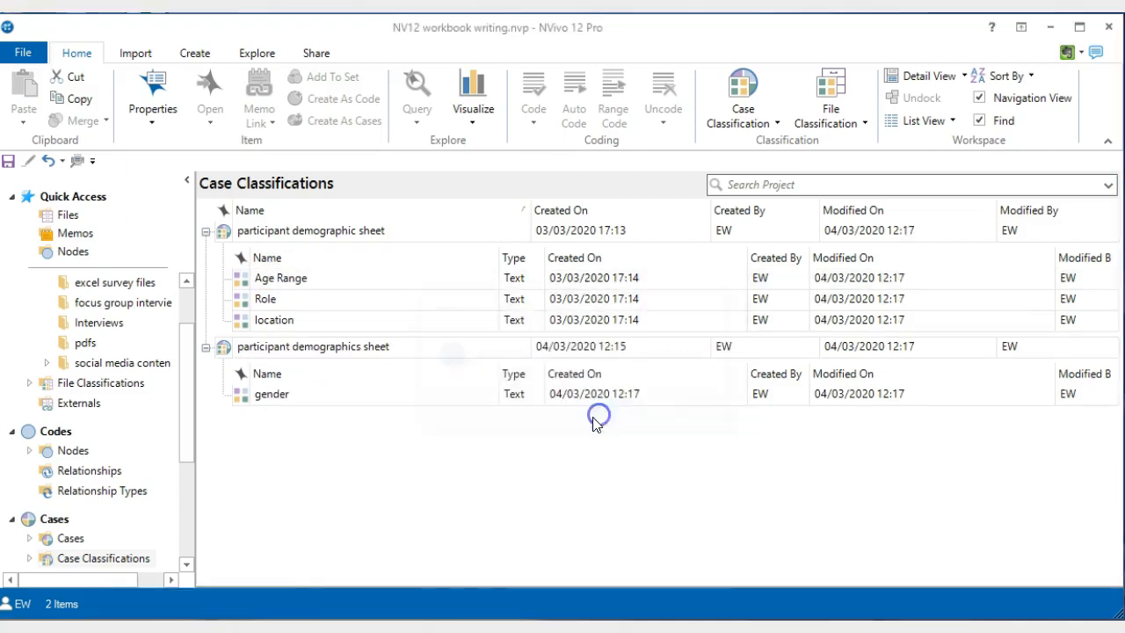
Move the Age Range, Role and location attributes from "participant demographic sheet" into the "participant demographics sheet" classification.
click(278, 283)
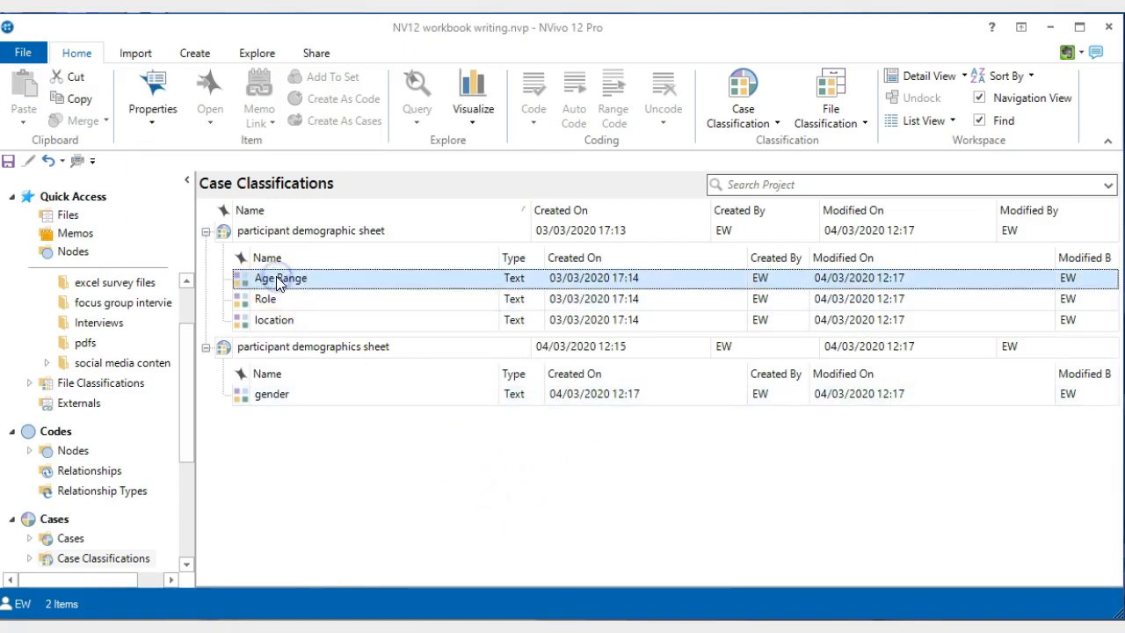
shift+click(273, 319)
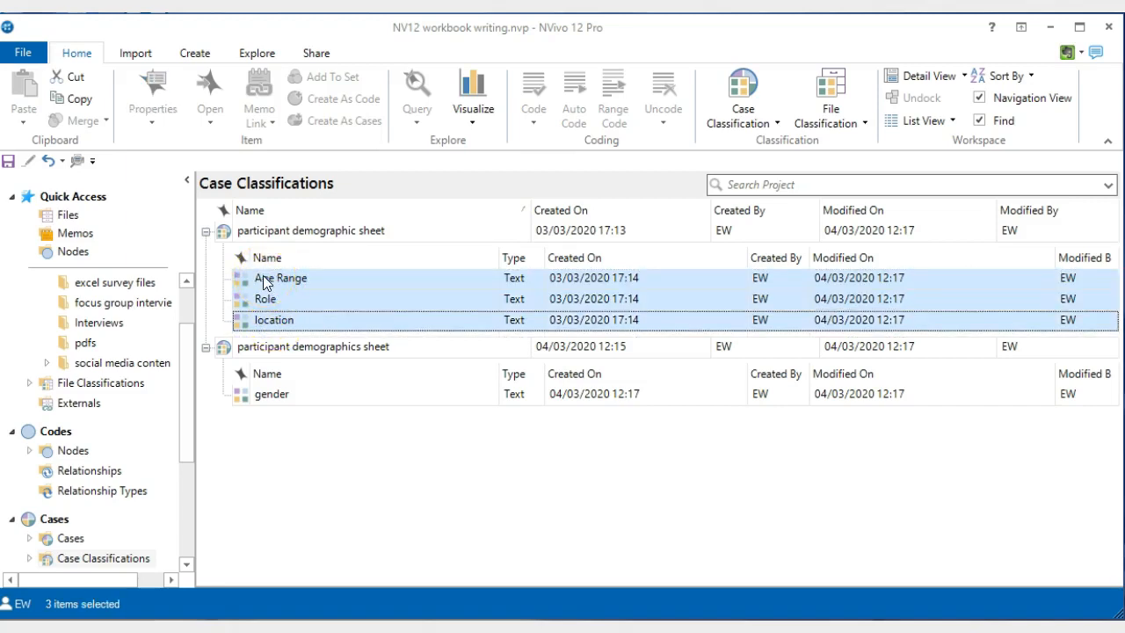
right_click(264, 282)
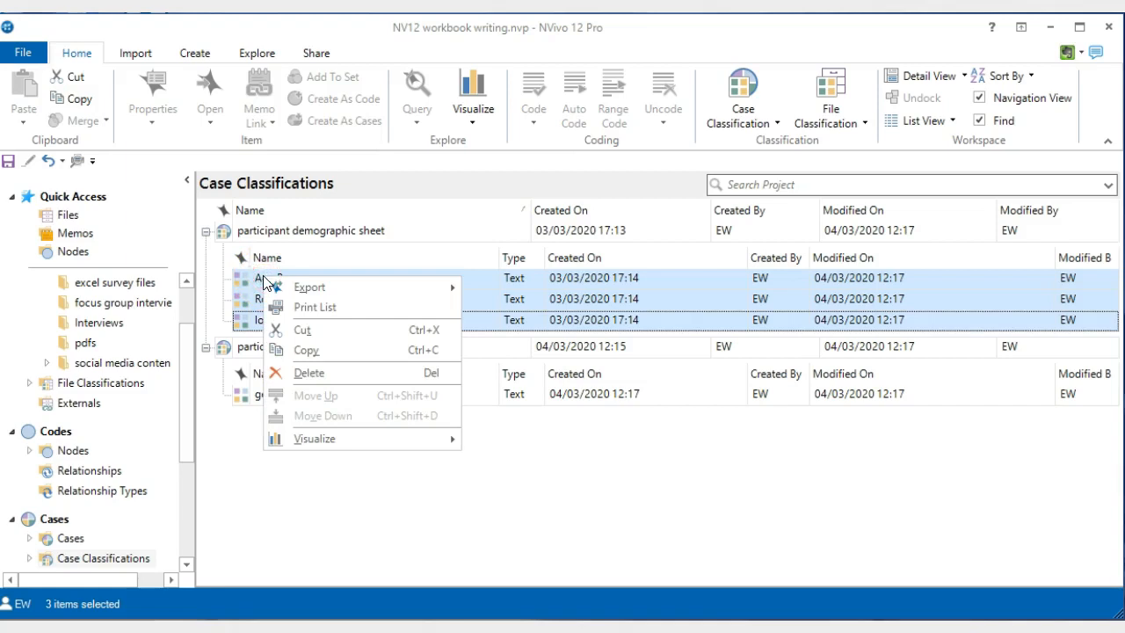
click(306, 331)
click(294, 352)
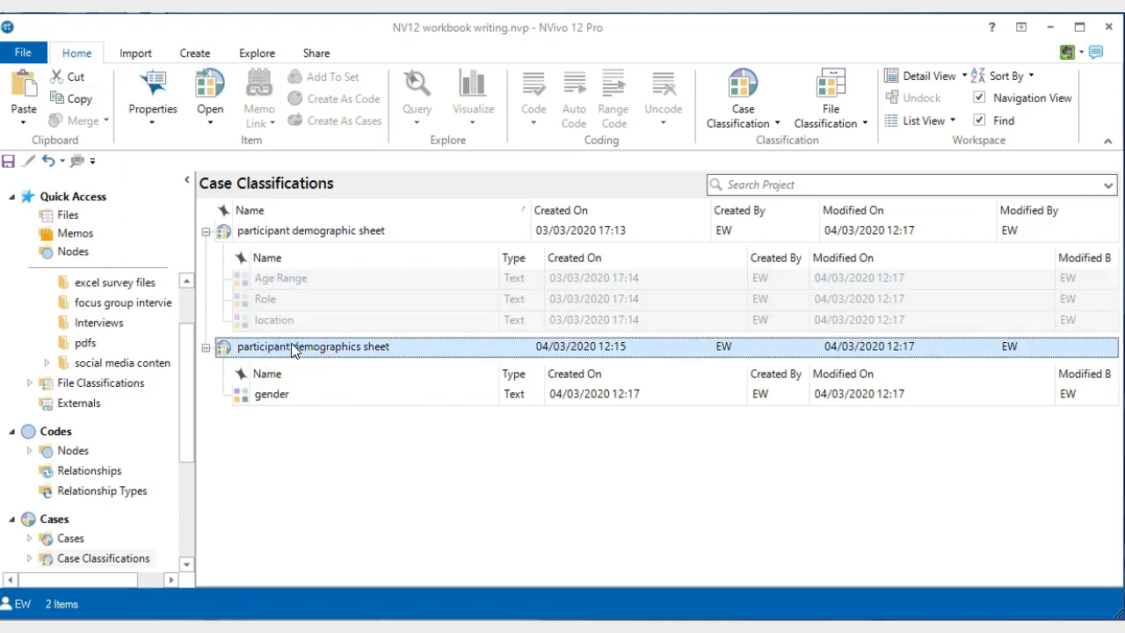
right_click(294, 350)
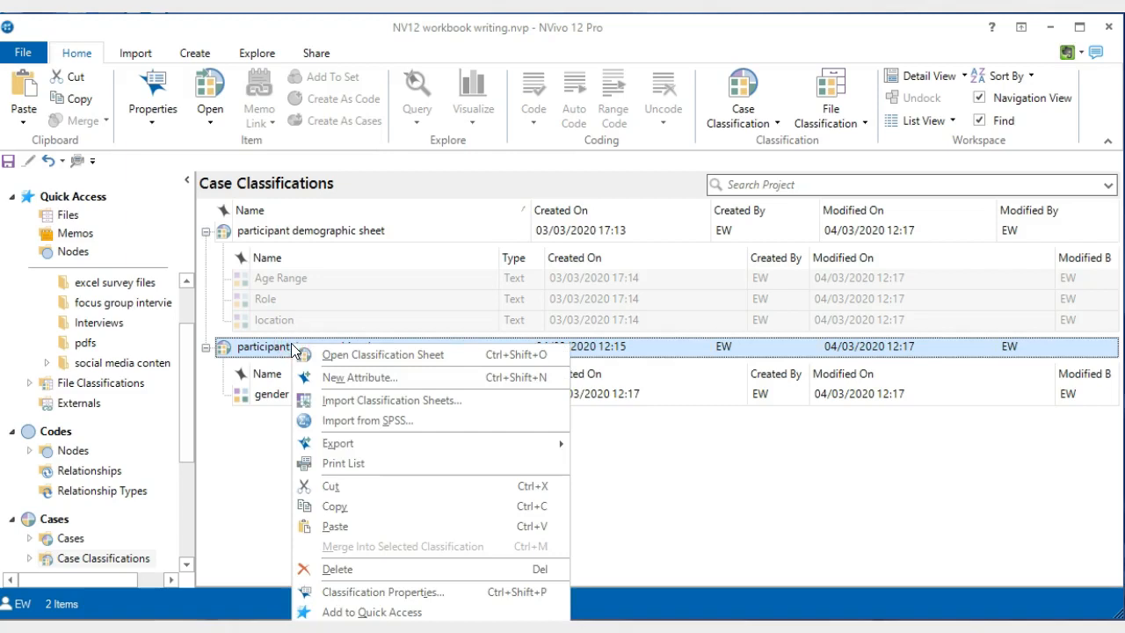
click(334, 527)
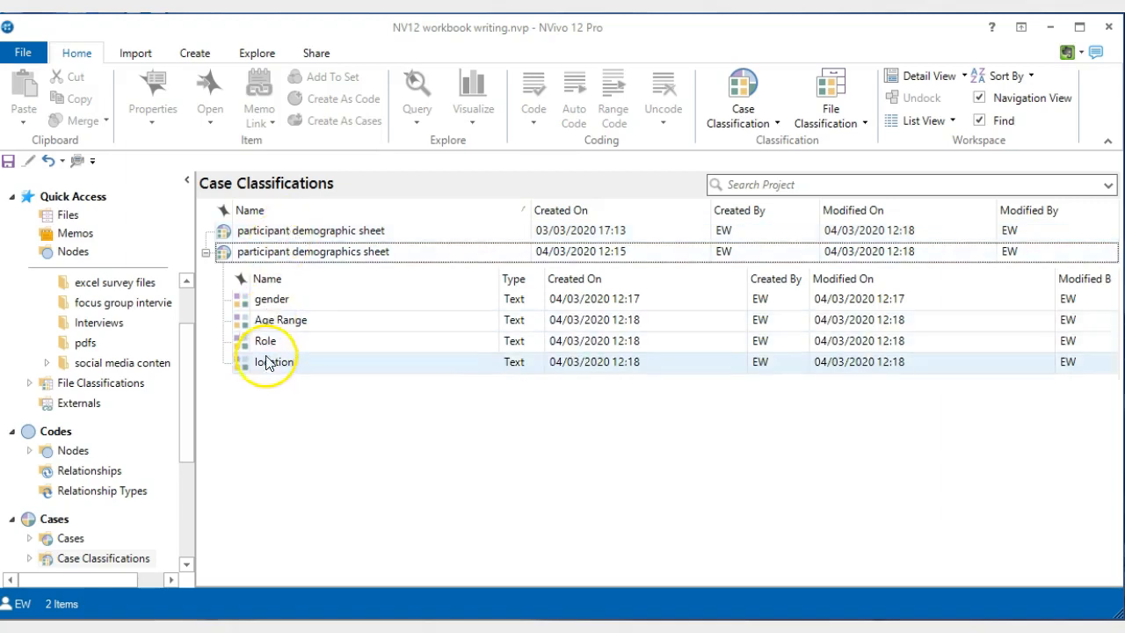
Delete the emptied "participant demographic sheet" classification.
click(273, 231)
right_click(272, 231)
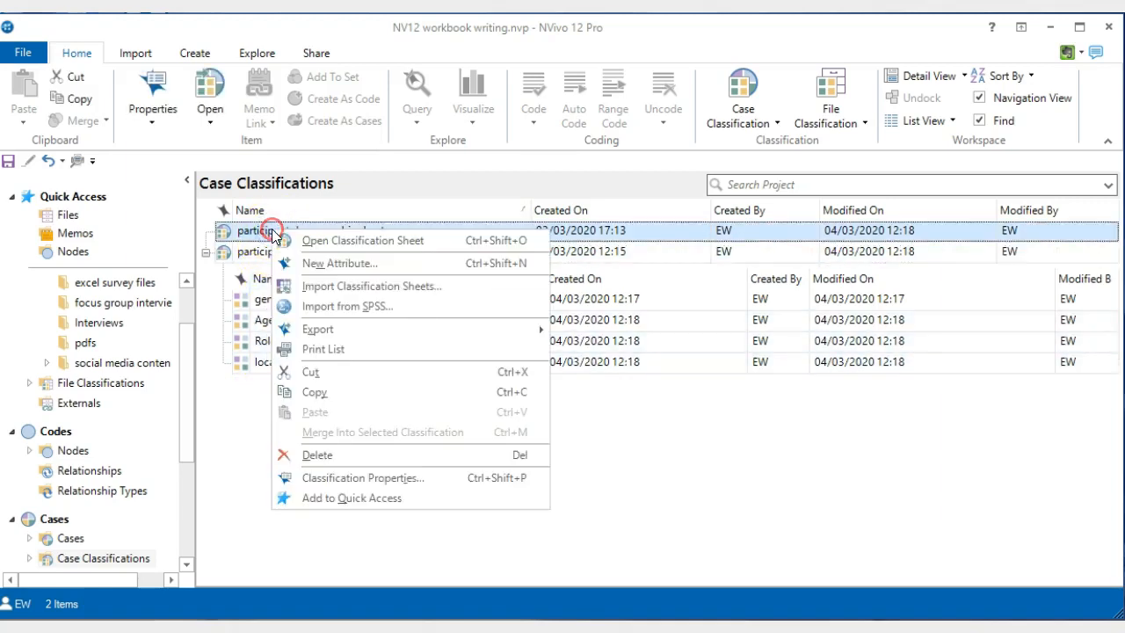
click(327, 459)
click(594, 409)
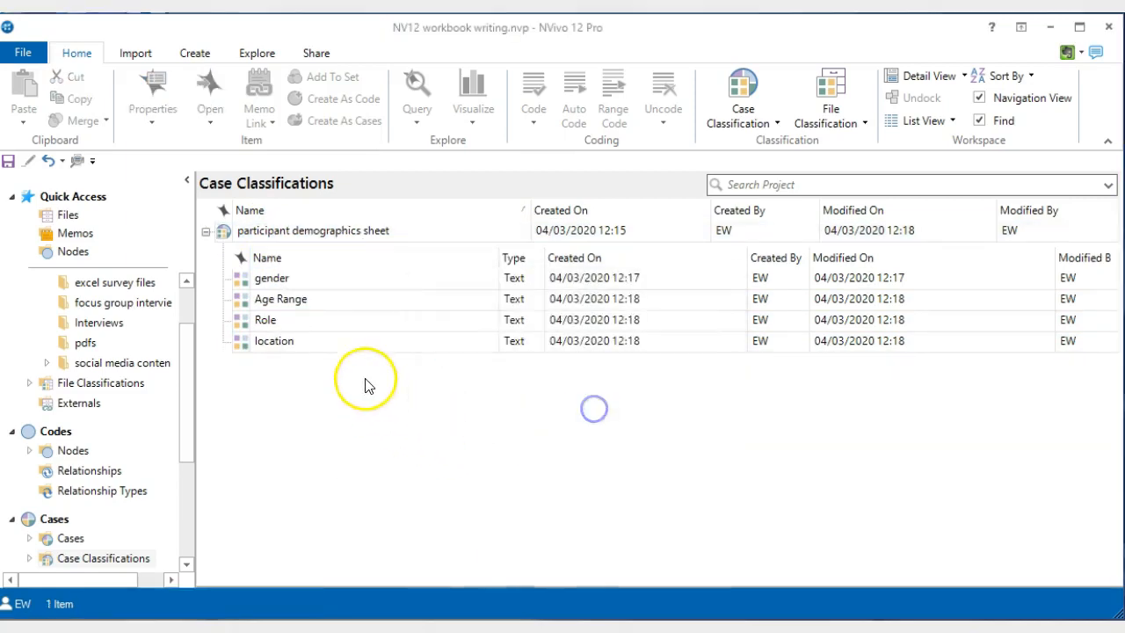
Review the attribute values defined for gender and Age Range in the "participant demographics sheet" classification.
click(274, 279)
double_click(276, 280)
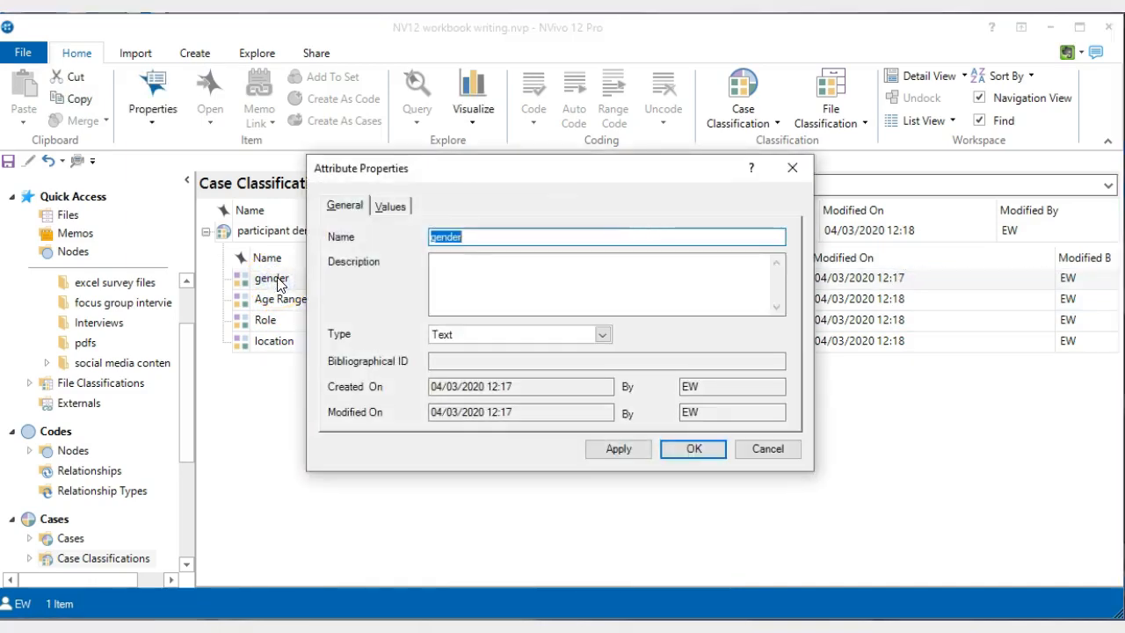
click(391, 206)
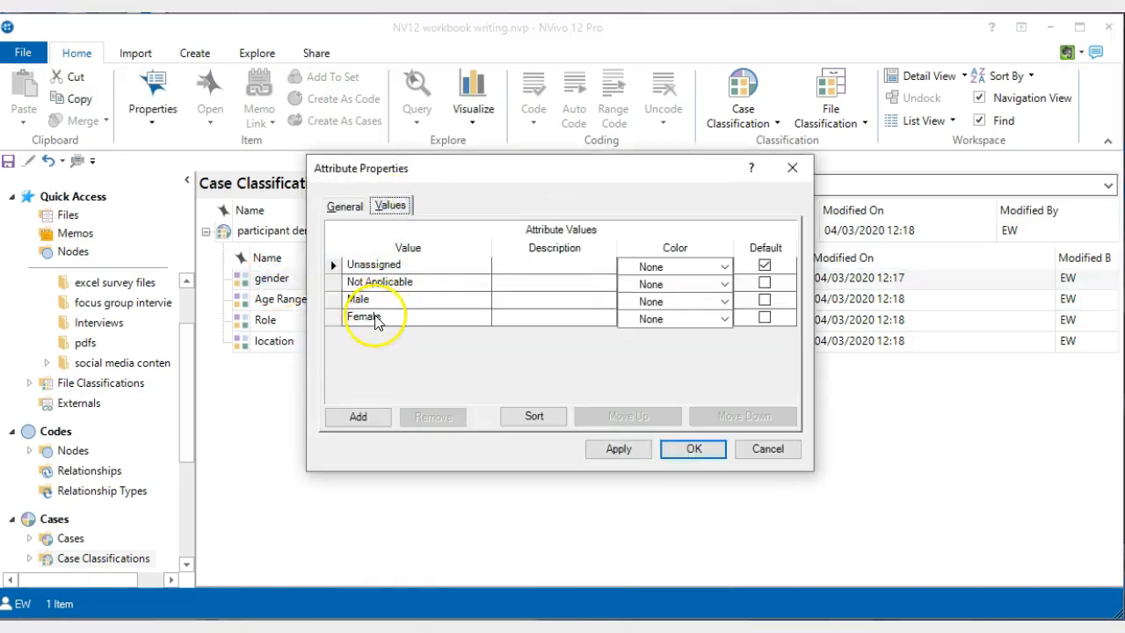
click(693, 451)
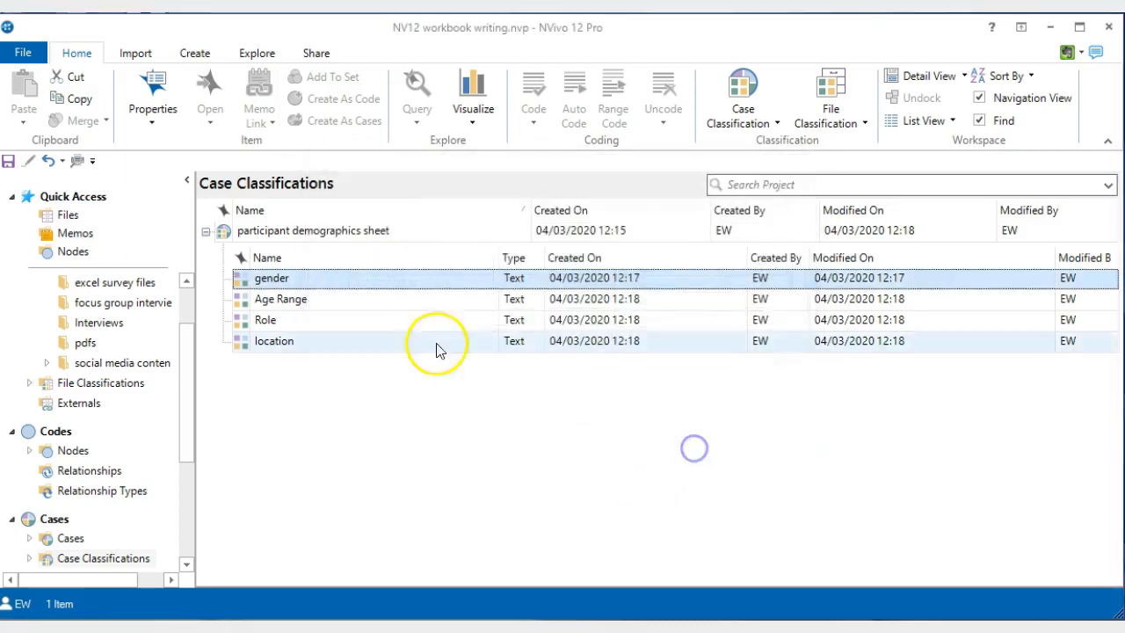
double_click(289, 300)
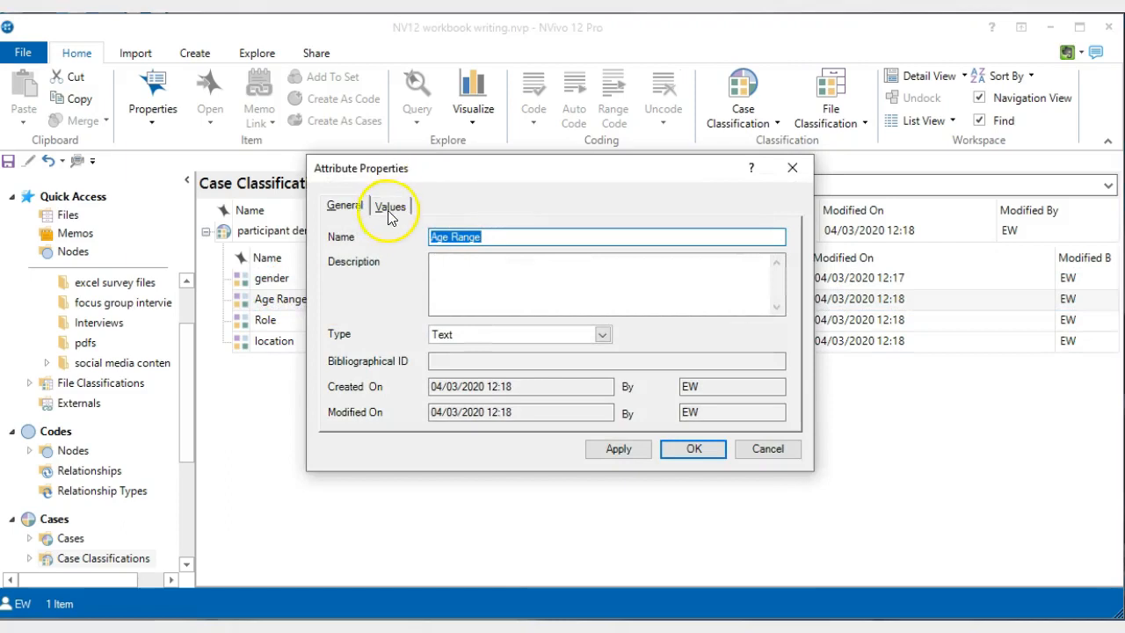
click(392, 209)
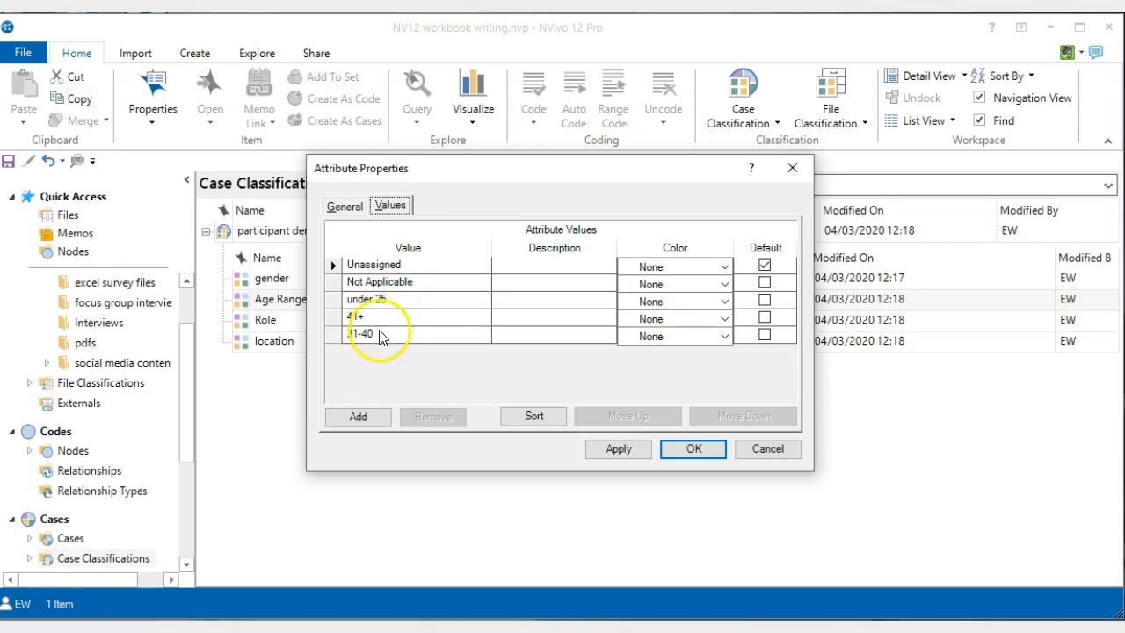
click(694, 451)
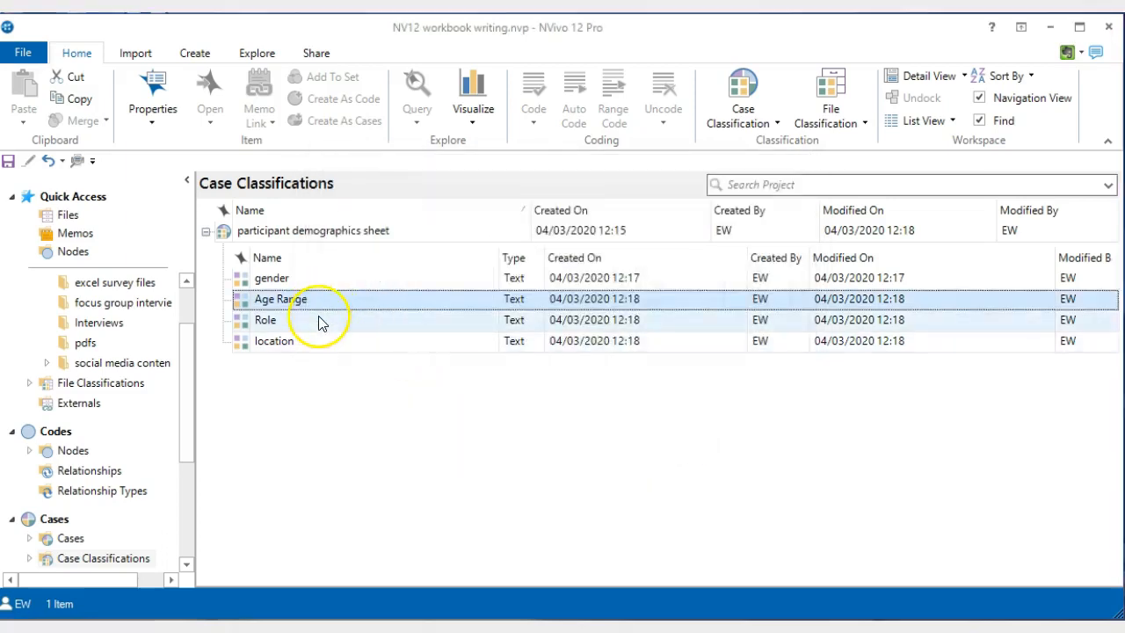
Review the attribute values defined for Role and location in the "participant demographics sheet" classification.
double_click(318, 315)
click(390, 206)
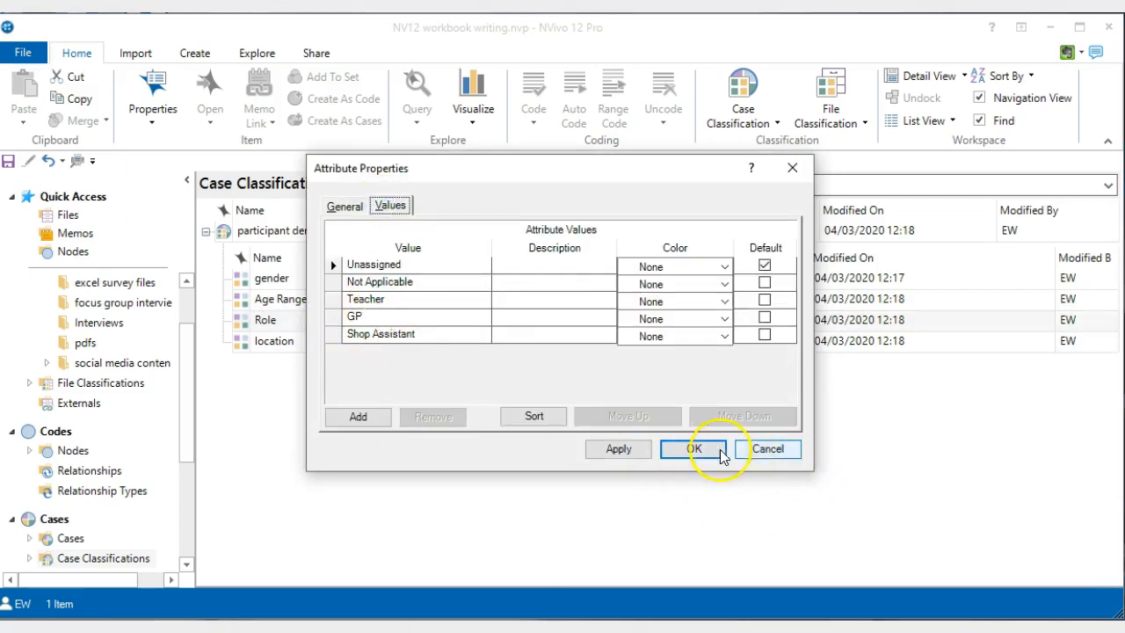
click(761, 450)
double_click(384, 342)
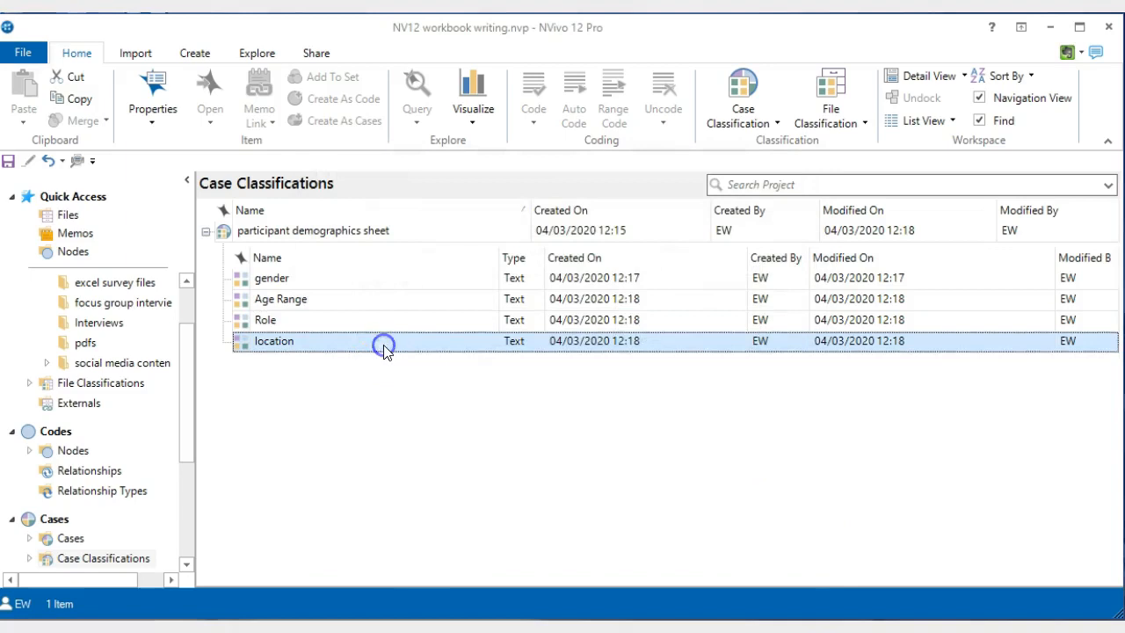
click(397, 207)
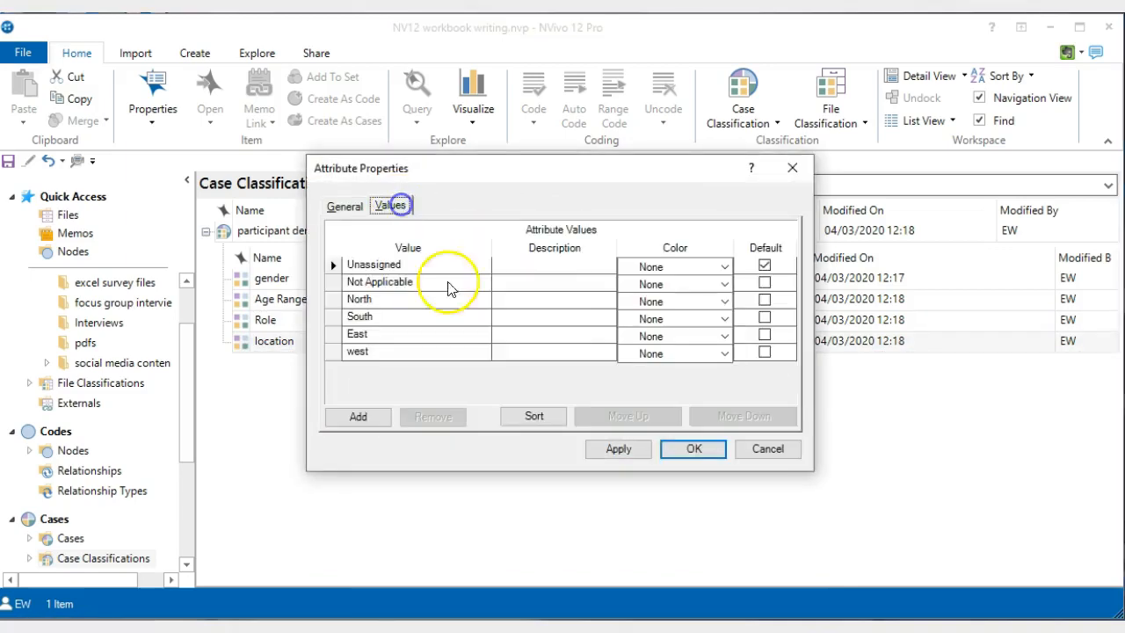
click(715, 456)
click(639, 469)
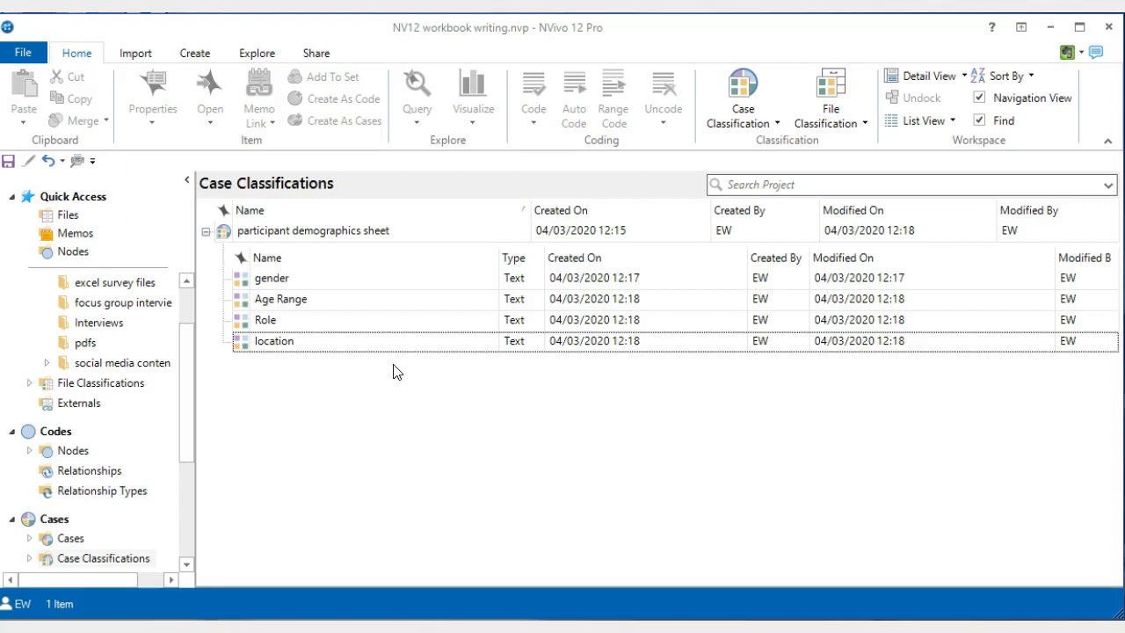
click(301, 460)
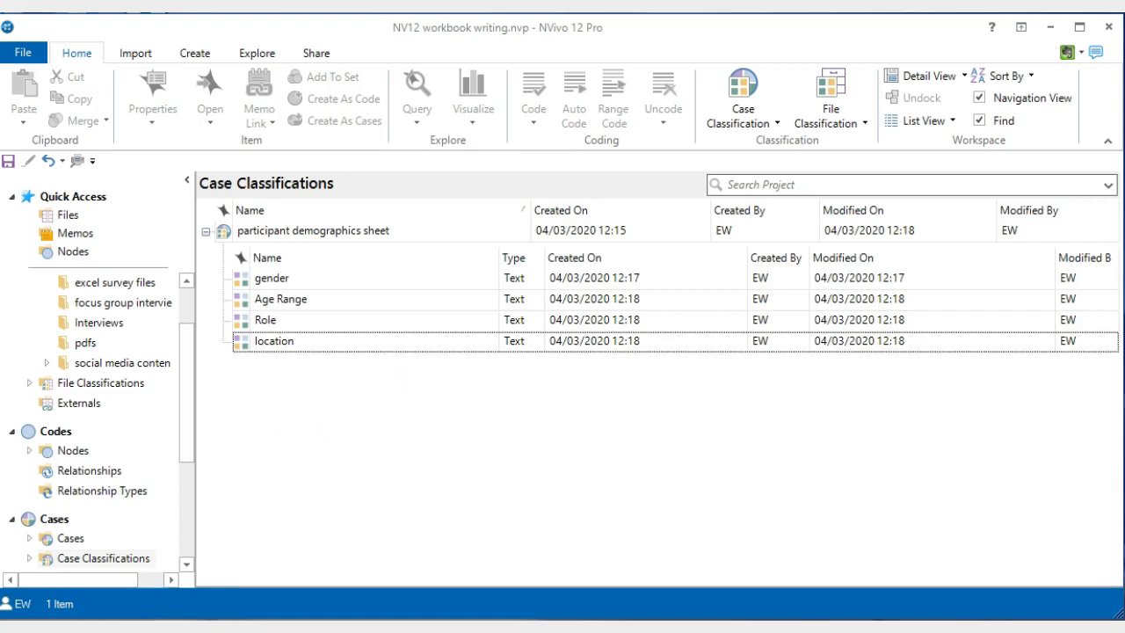